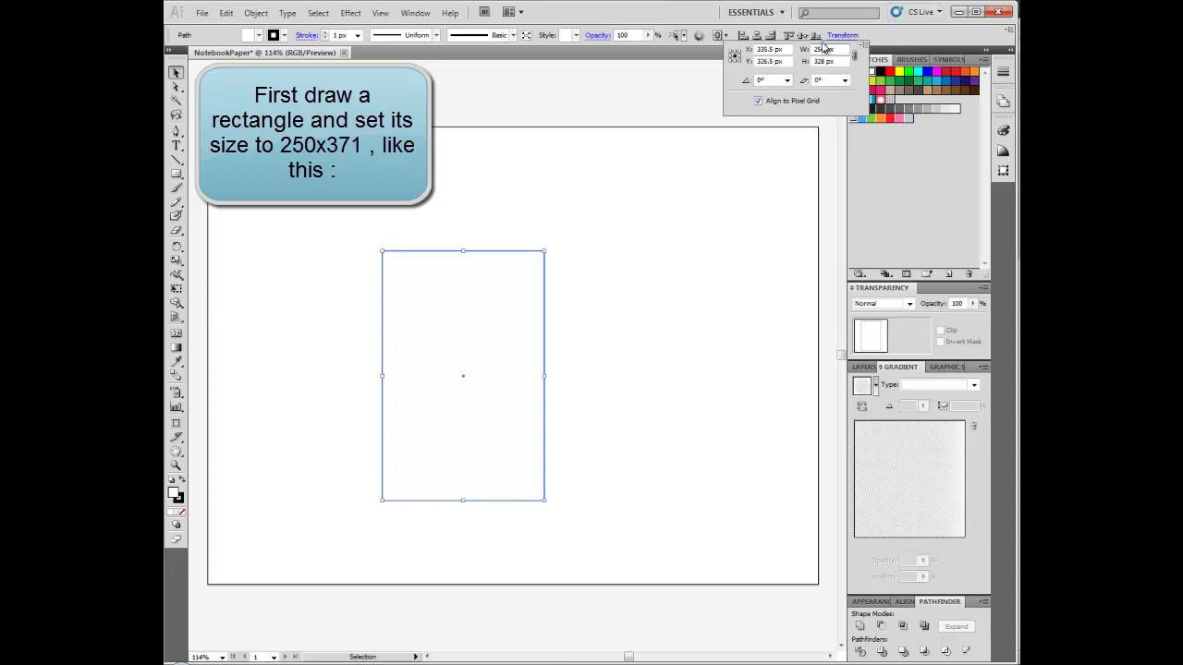
- Set the rectangle's height to 371 px and deselect it
{"action": "double_click", "coordinate": [819, 61]}
{"action": "key", "text": "BackSpace"}
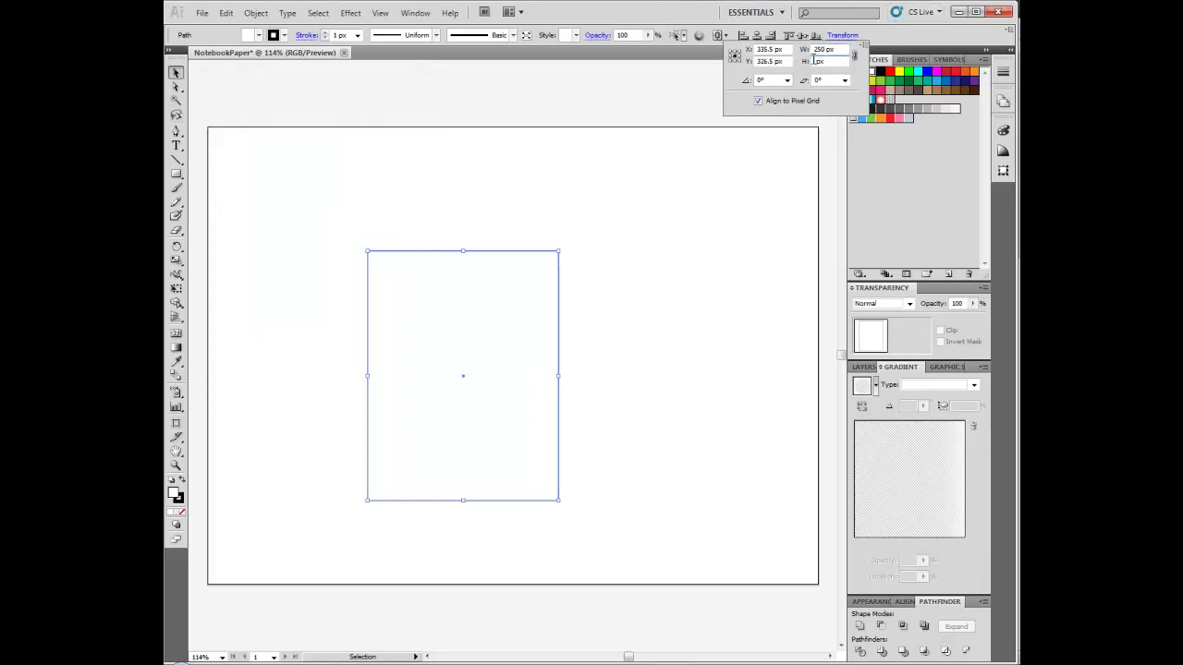
{"action": "type", "text": "370"}
{"action": "key", "text": "Return"}
{"action": "left_click", "coordinate": [754, 238]}
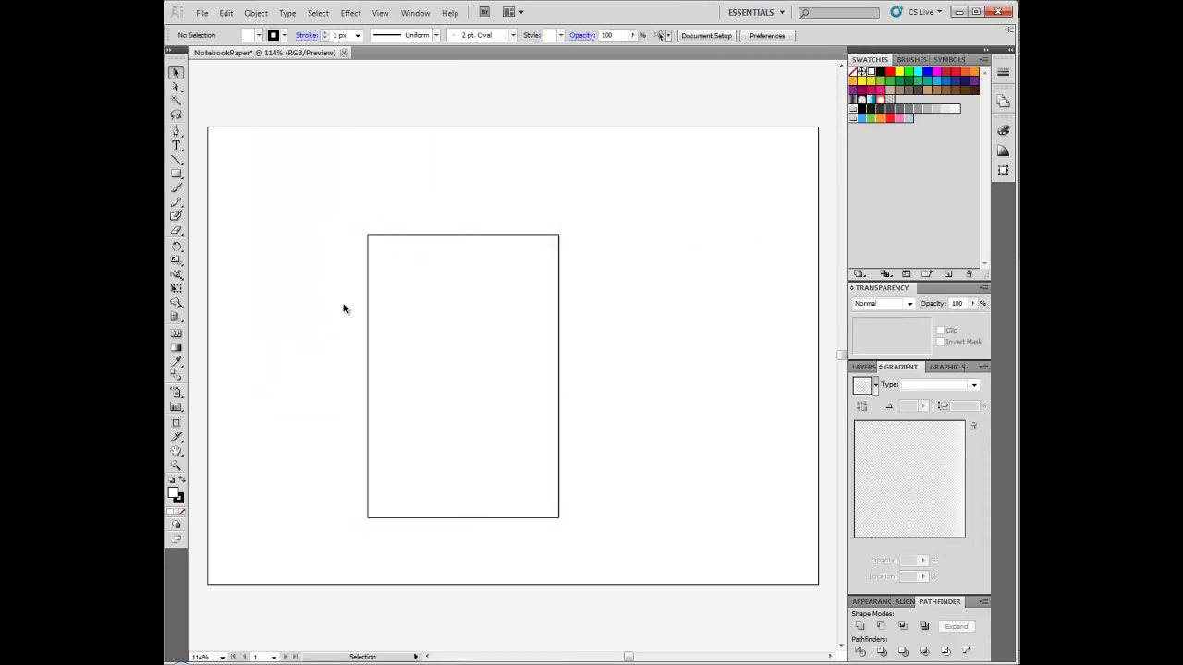
- Fill the rectangle with a linear gradient at a 90° angle
{"action": "left_click", "coordinate": [381, 297]}
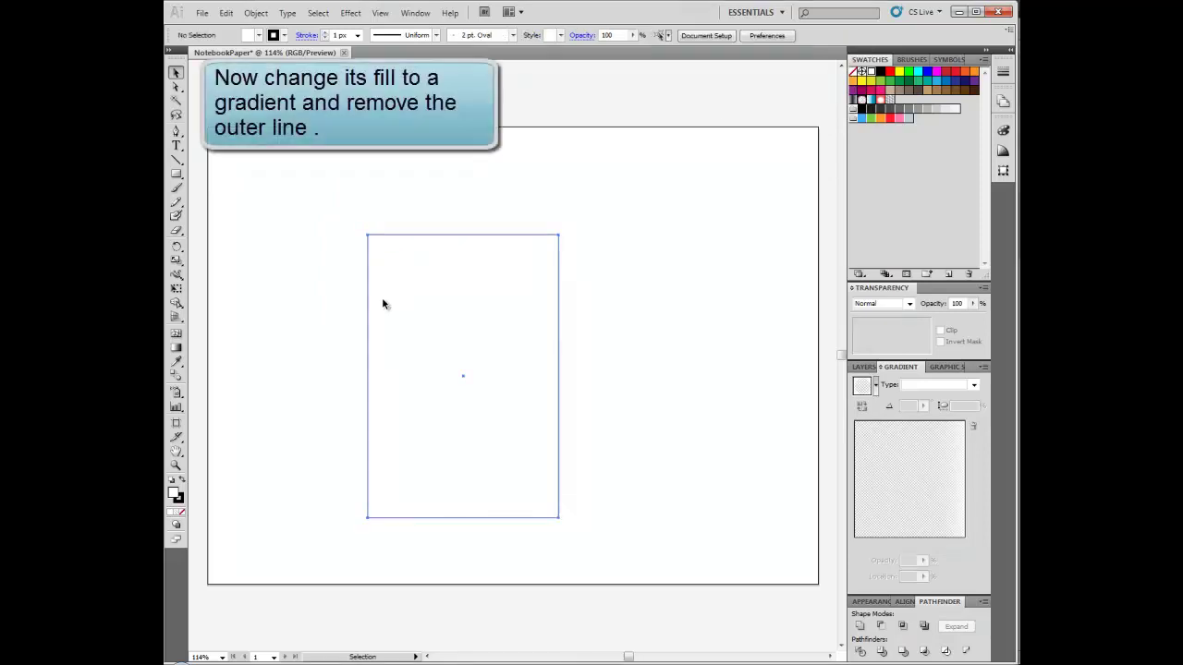
{"action": "left_click", "coordinate": [861, 385]}
{"action": "left_click", "coordinate": [929, 384]}
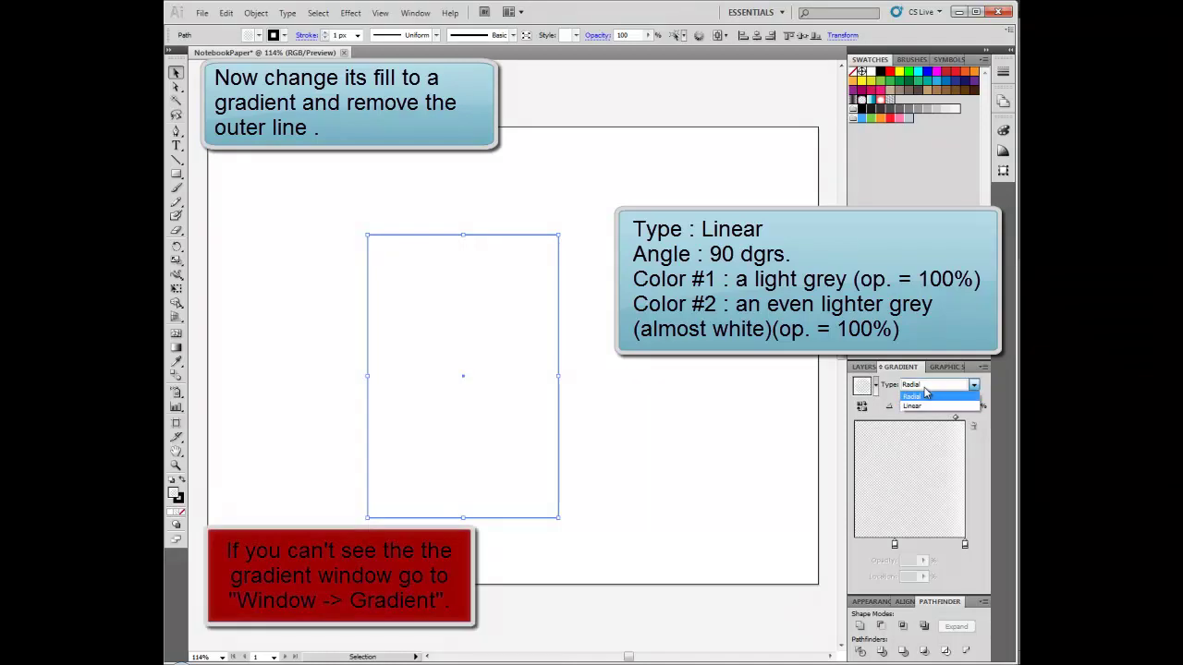
{"action": "left_click", "coordinate": [929, 397]}
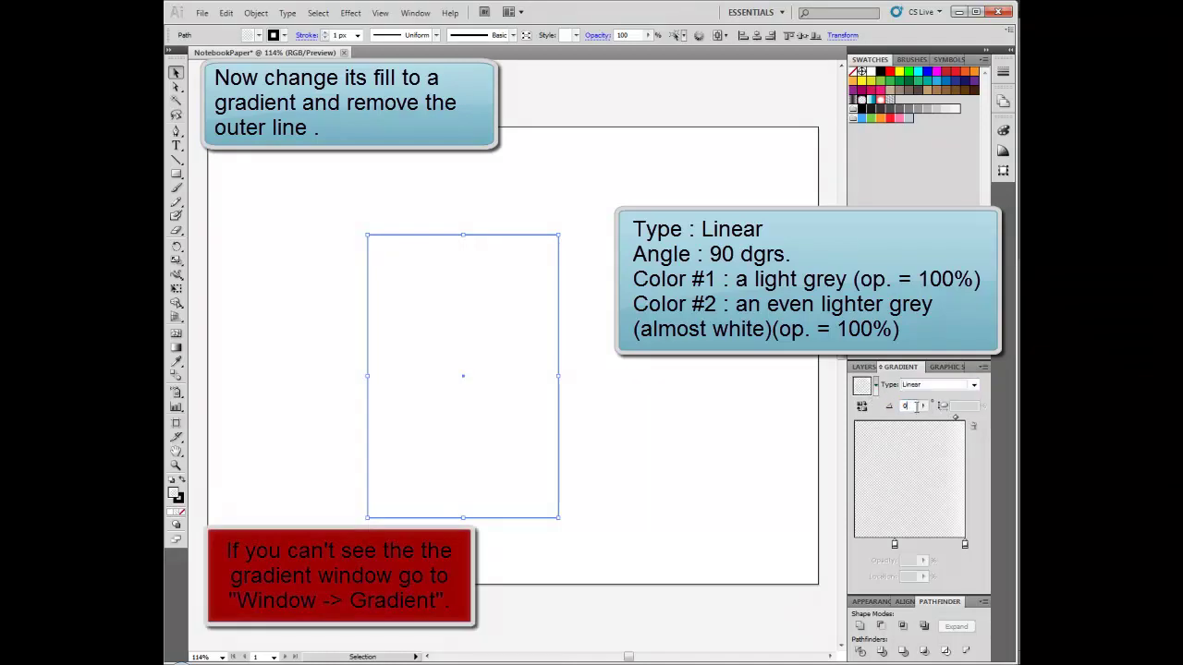
{"action": "left_click", "coordinate": [910, 406]}
{"action": "type", "text": "90"}
- Move the first gradient stop to location 0% and make it light grey with 100% opacity
{"action": "left_click_drag", "start_coordinate": [894, 546], "coordinate": [855, 548]}
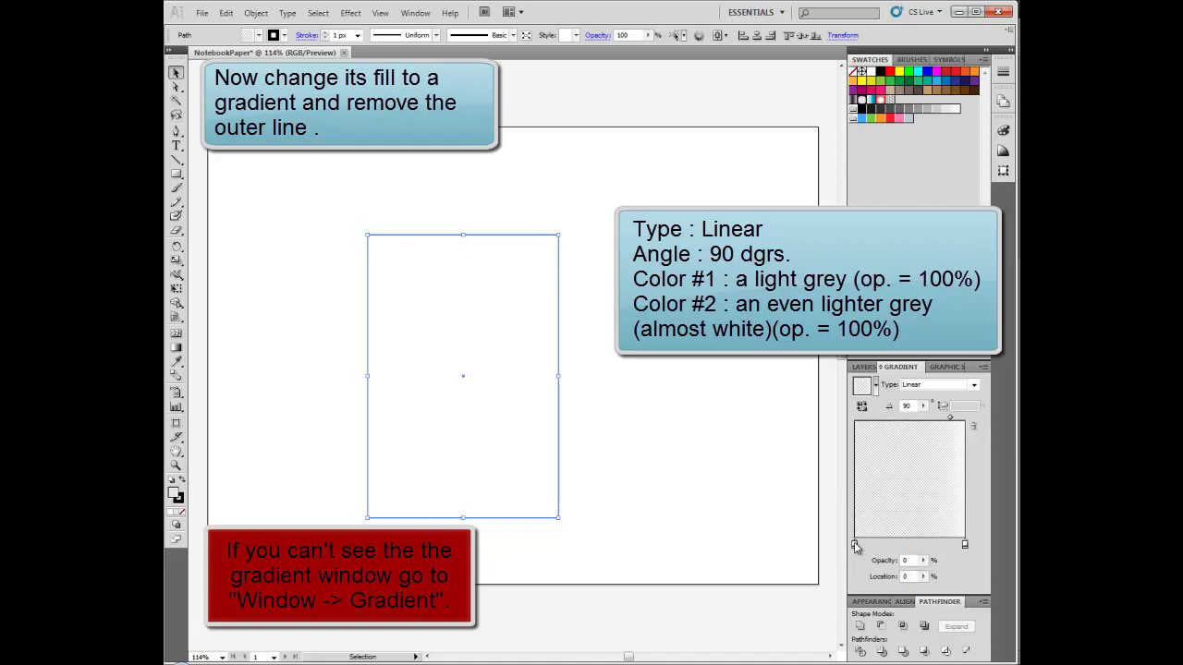
{"action": "double_click", "coordinate": [855, 547]}
{"action": "left_click", "coordinate": [967, 602]}
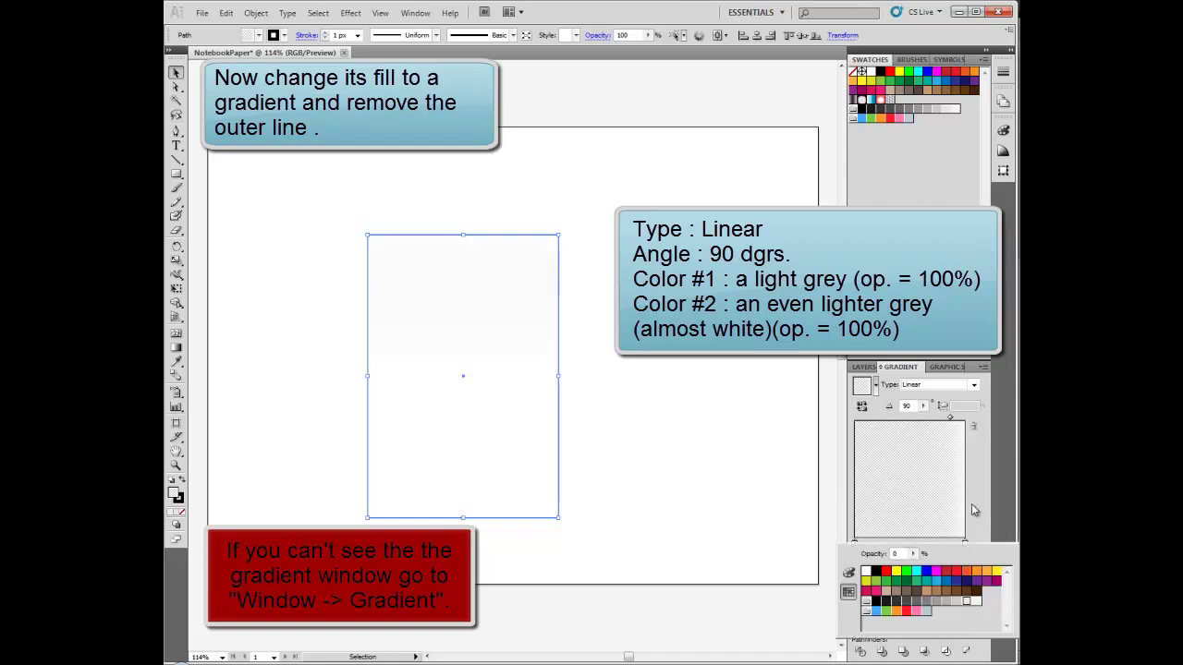
{"action": "left_click", "coordinate": [984, 503]}
{"action": "left_click_drag", "start_coordinate": [923, 560], "coordinate": [973, 571]}
- Make the gradient stop at location 100% an even lighter, almost white grey with 100% opacity
{"action": "double_click", "coordinate": [966, 546]}
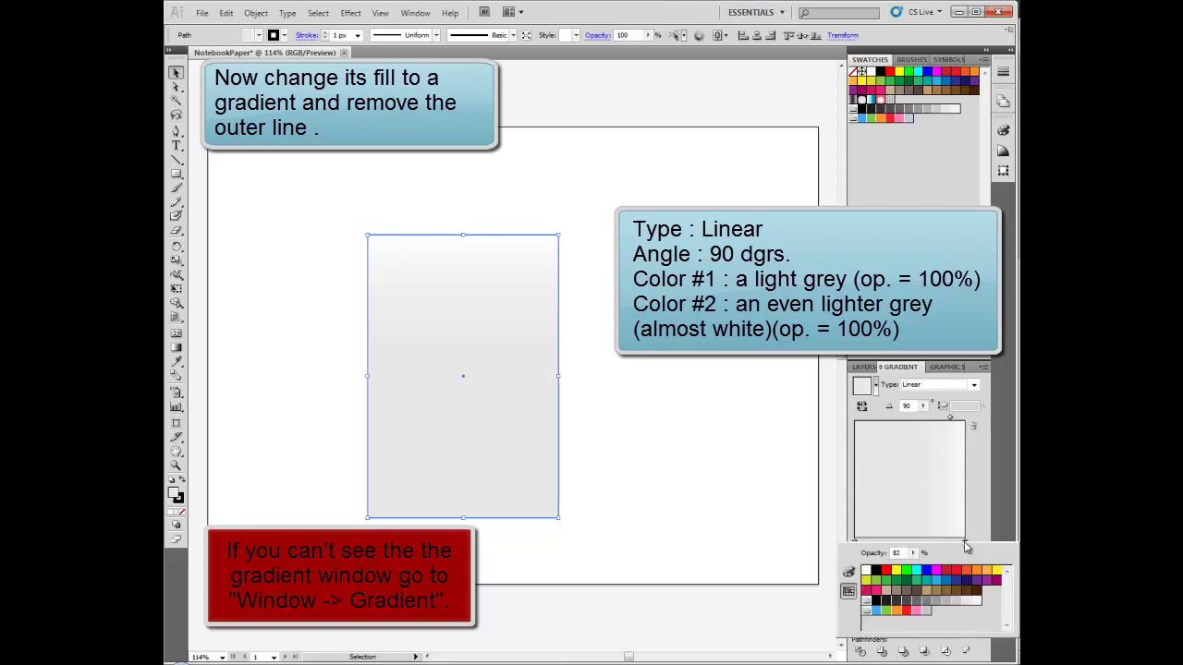
{"action": "left_click", "coordinate": [979, 606]}
{"action": "left_click", "coordinate": [983, 532]}
{"action": "left_click", "coordinate": [923, 561]}
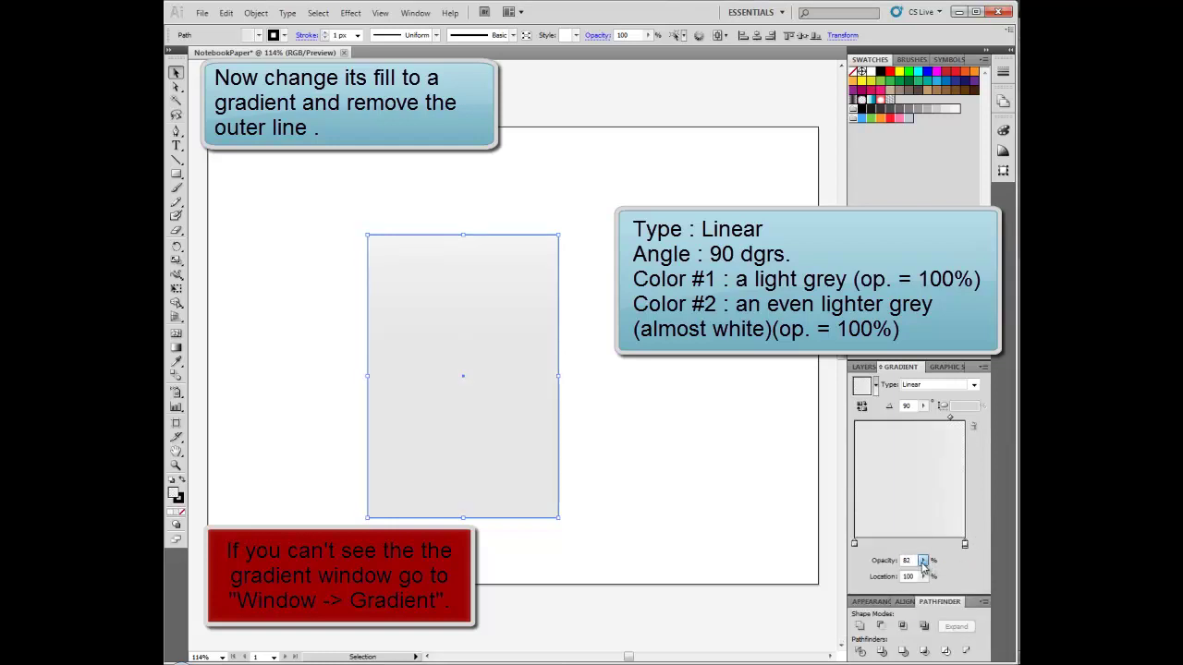
{"action": "left_click_drag", "start_coordinate": [925, 571], "coordinate": [937, 575]}
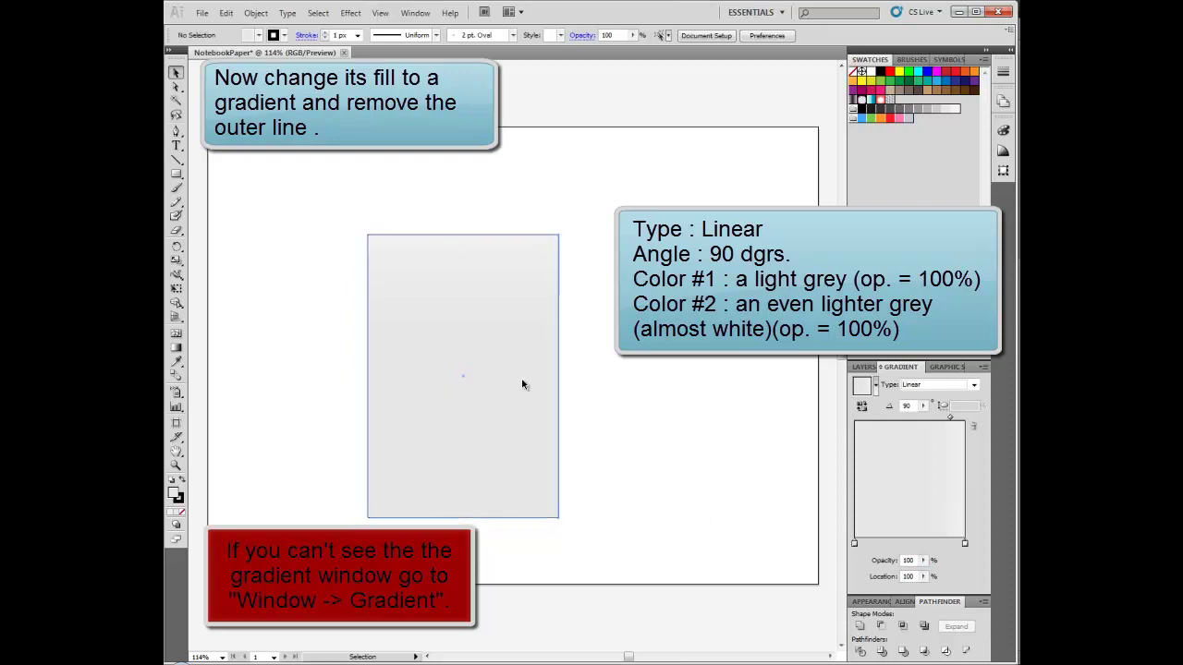
{"action": "left_click", "coordinate": [862, 409]}
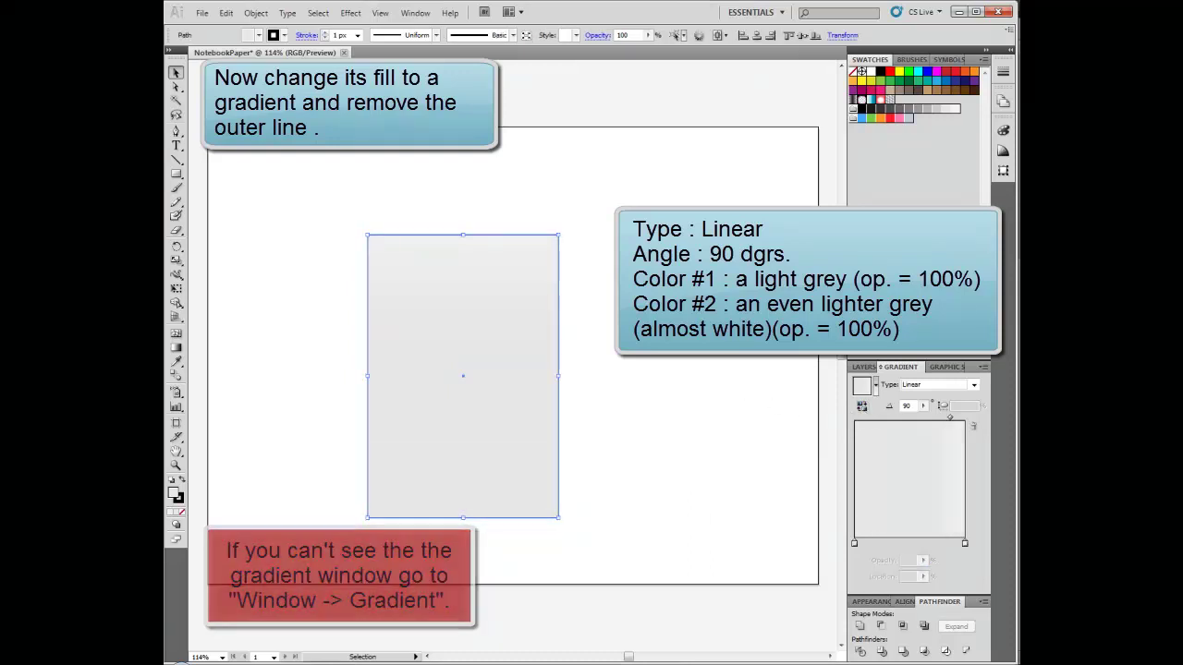
- Remove the stroke from the gradient-filled rectangle and deselect it
{"action": "left_click", "coordinate": [284, 35]}
{"action": "left_click", "coordinate": [170, 48]}
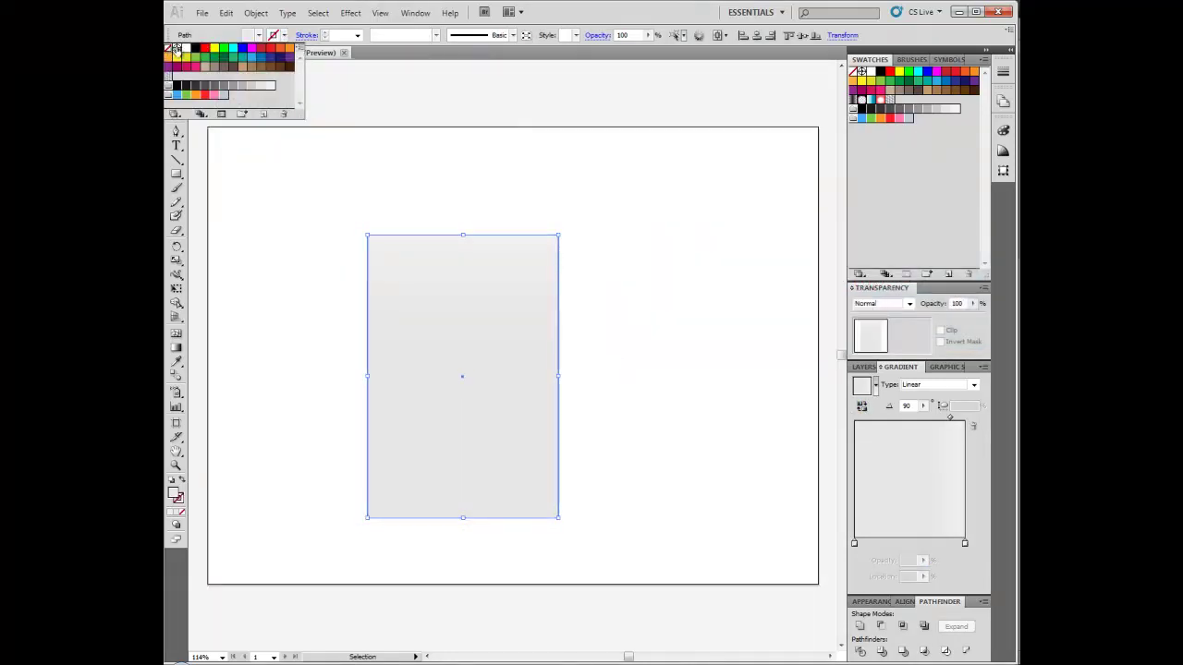
{"action": "left_click", "coordinate": [542, 165]}
{"action": "left_click", "coordinate": [540, 161]}
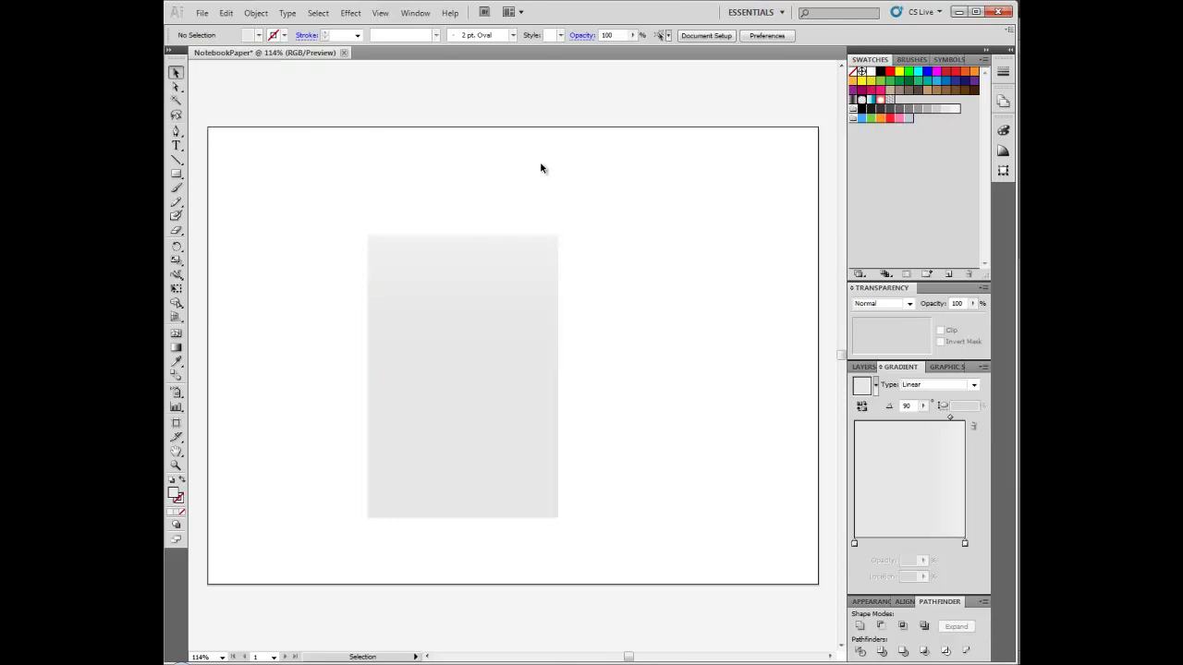
- Draw a right triangle about 33 px wide with the Pen tool at the rectangle's upper-right corner, its hypotenuse cutting off the corner
{"action": "left_click", "coordinate": [176, 131]}
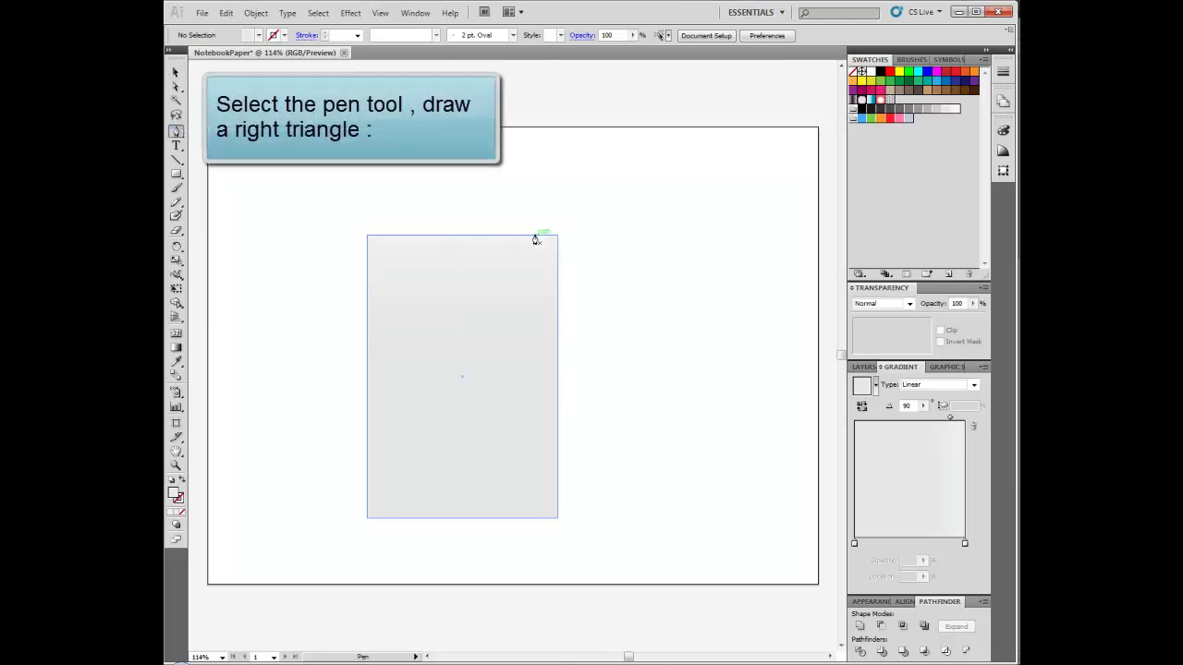
{"action": "left_click", "coordinate": [534, 236]}
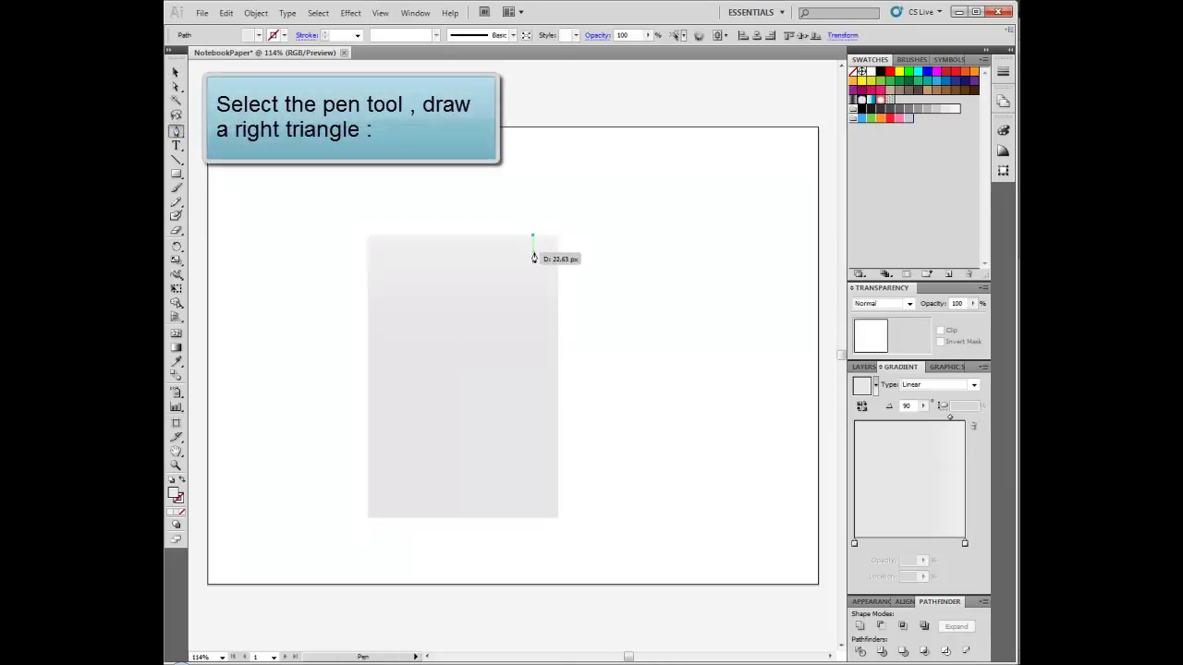
{"action": "left_click", "coordinate": [533, 252]}
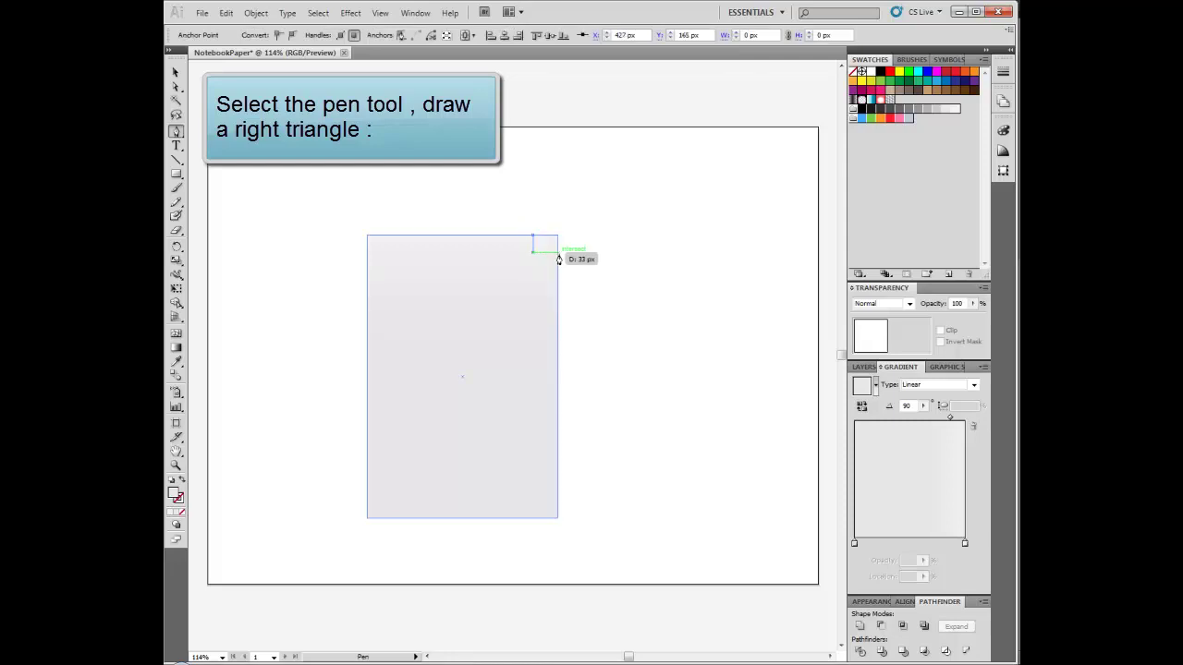
{"action": "left_click", "coordinate": [559, 251]}
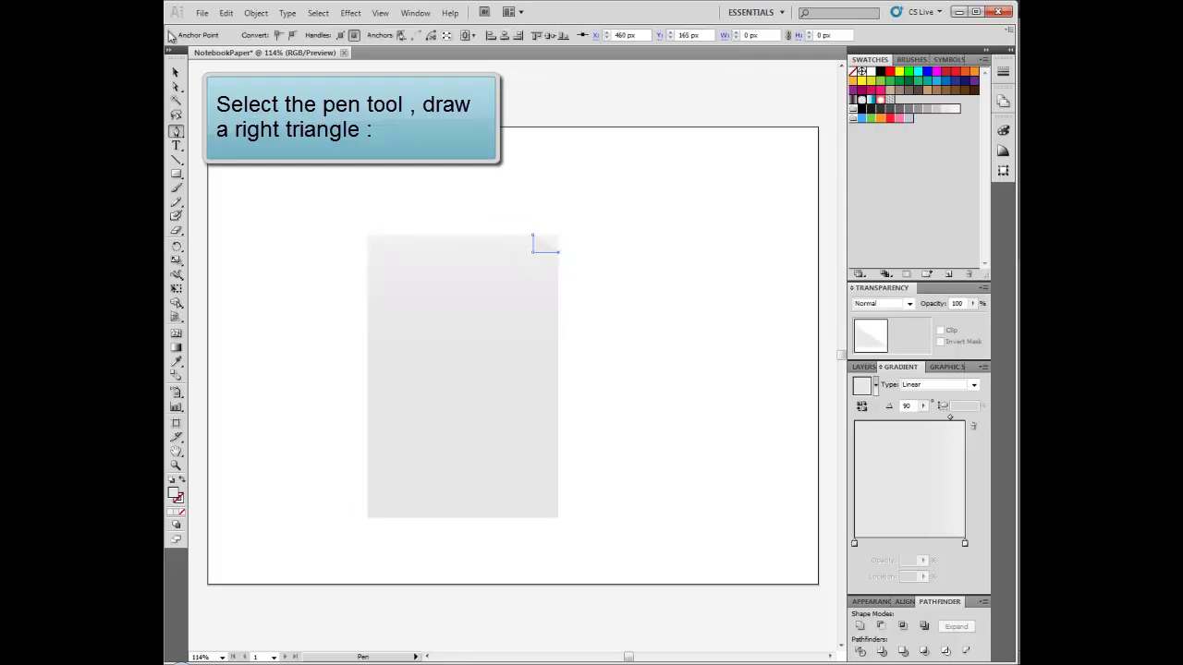
{"action": "left_click", "coordinate": [177, 74]}
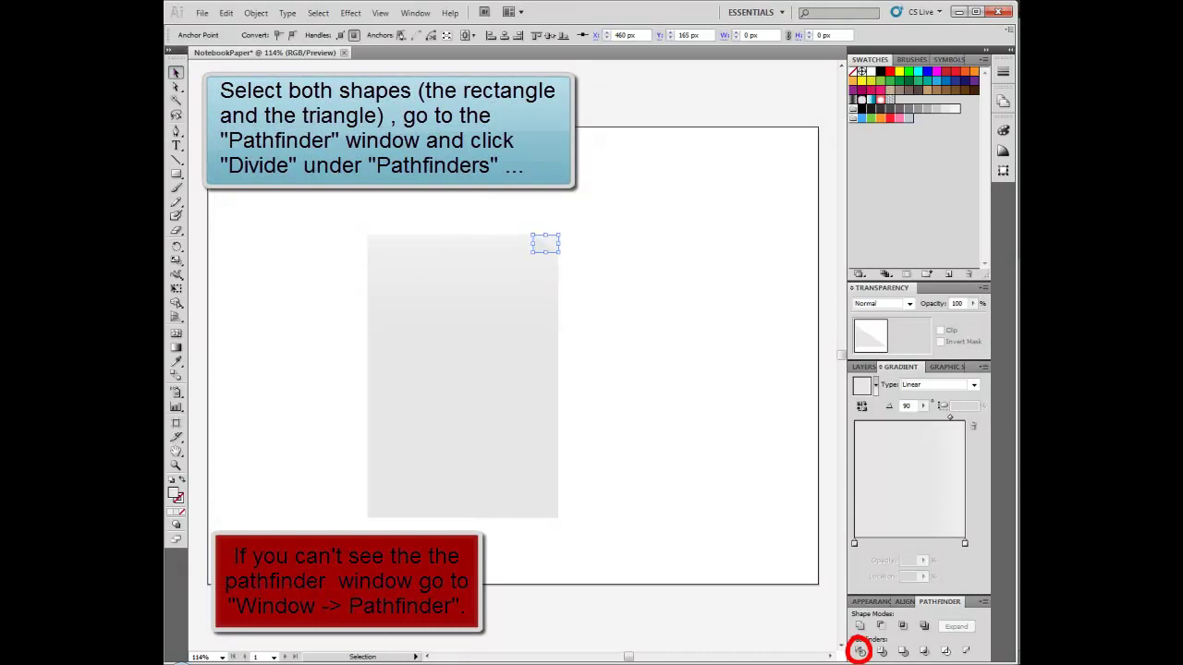
- Divide the rectangle and the corner triangle with the Divide pathfinder
{"action": "left_click", "coordinate": [478, 293], "text": "shift"}
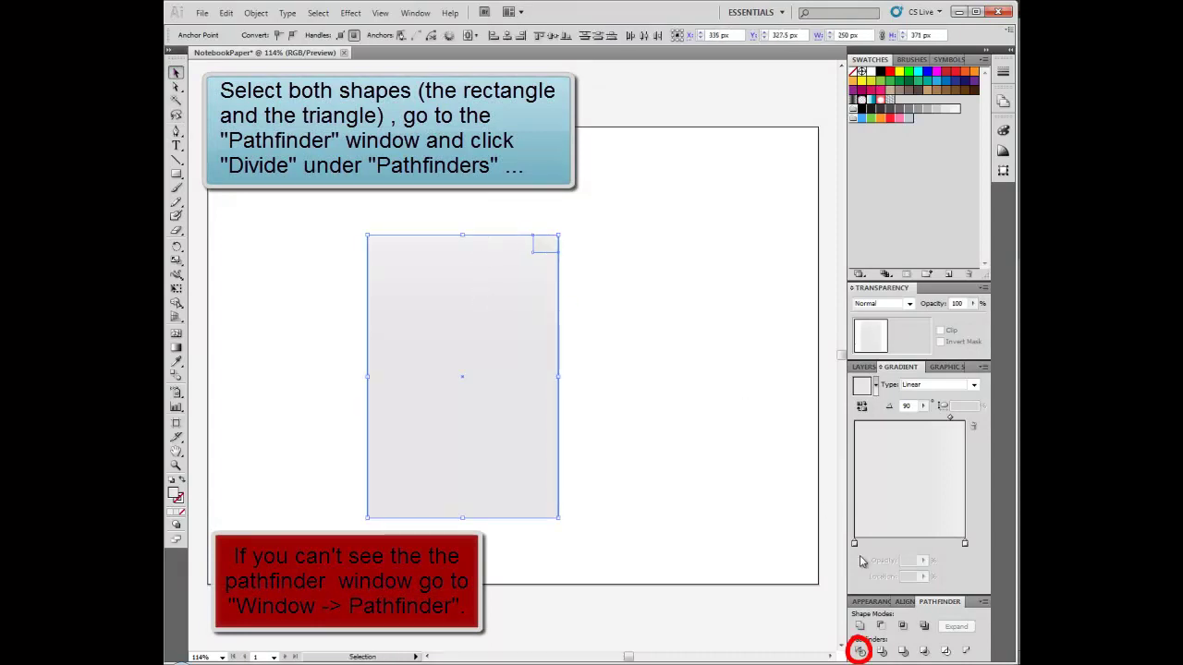
{"action": "left_click", "coordinate": [860, 652]}
{"action": "left_click", "coordinate": [639, 290]}
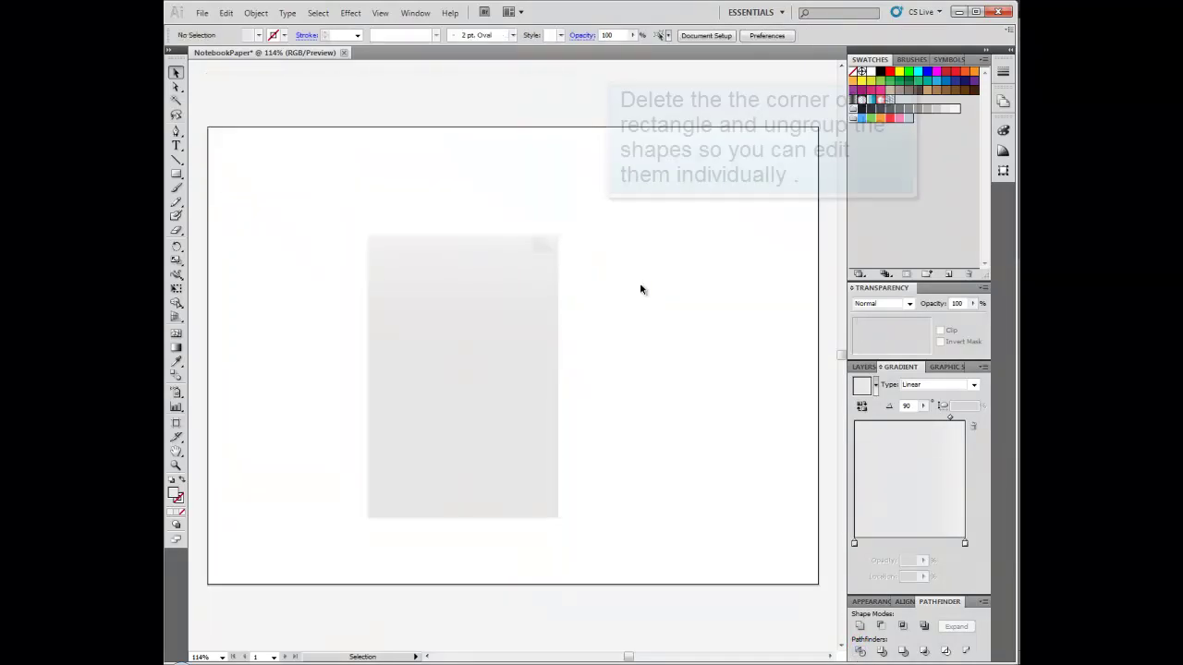
- Delete the outer piece of the rectangle's upper-right corner and ungroup the remaining shapes
{"action": "double_click", "coordinate": [556, 244]}
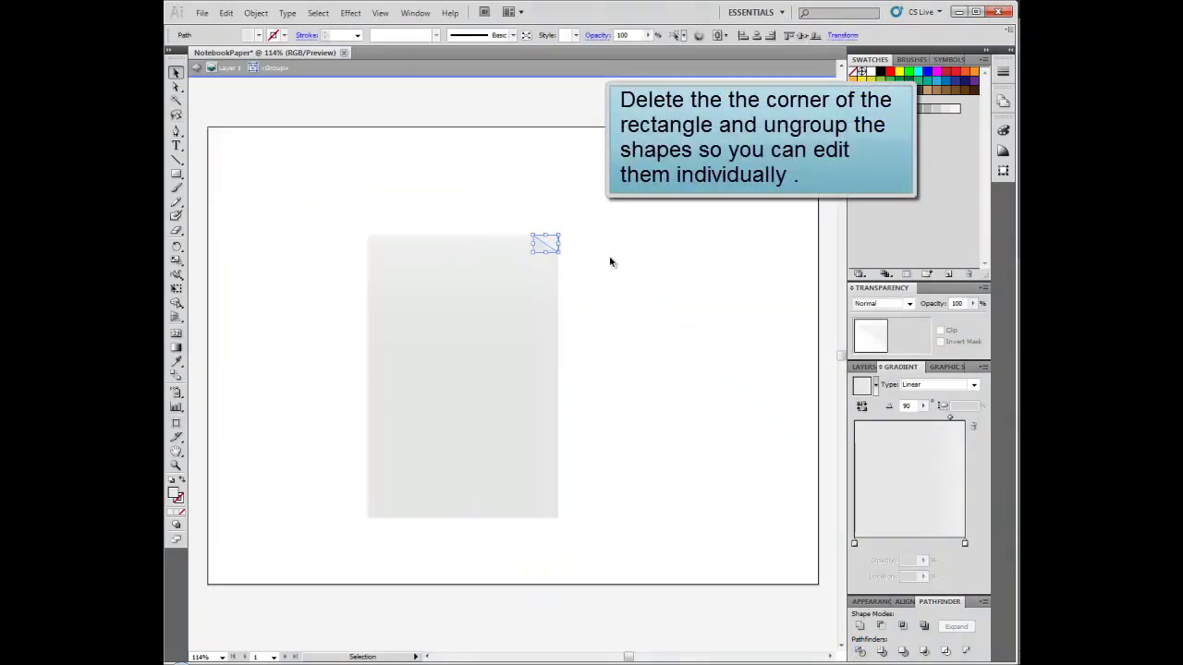
{"action": "key", "text": "Delete"}
{"action": "left_click", "coordinate": [196, 69]}
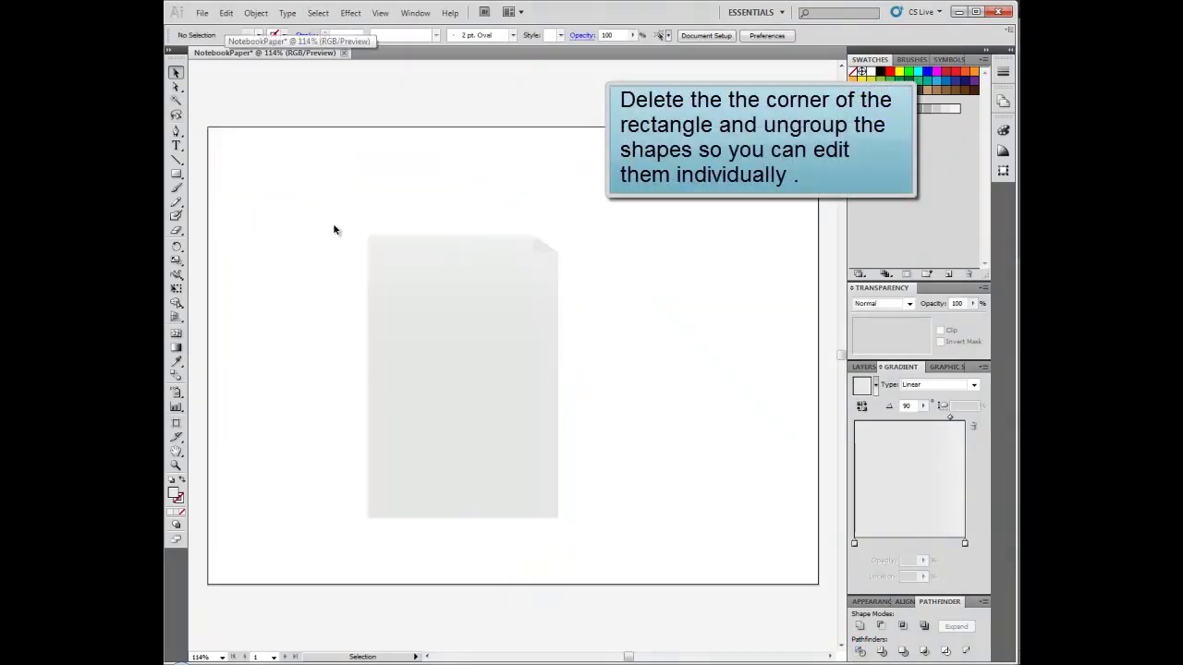
{"action": "left_click", "coordinate": [431, 283]}
{"action": "left_click", "coordinate": [256, 13]}
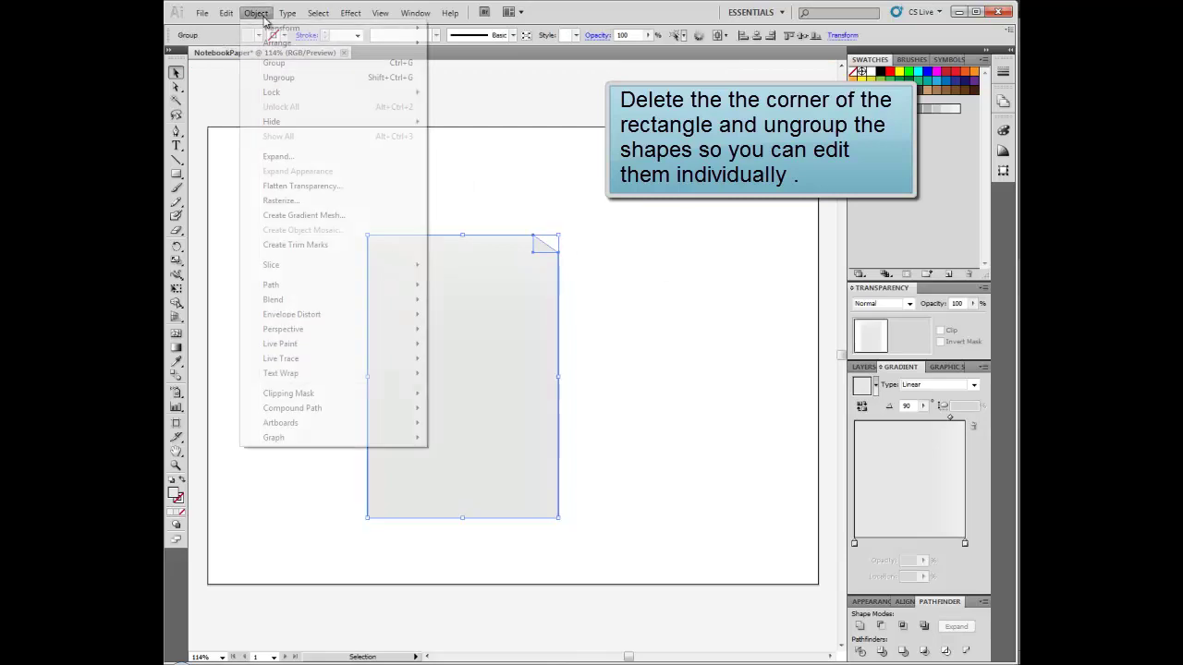
{"action": "left_click", "coordinate": [330, 78]}
{"action": "left_click", "coordinate": [581, 180]}
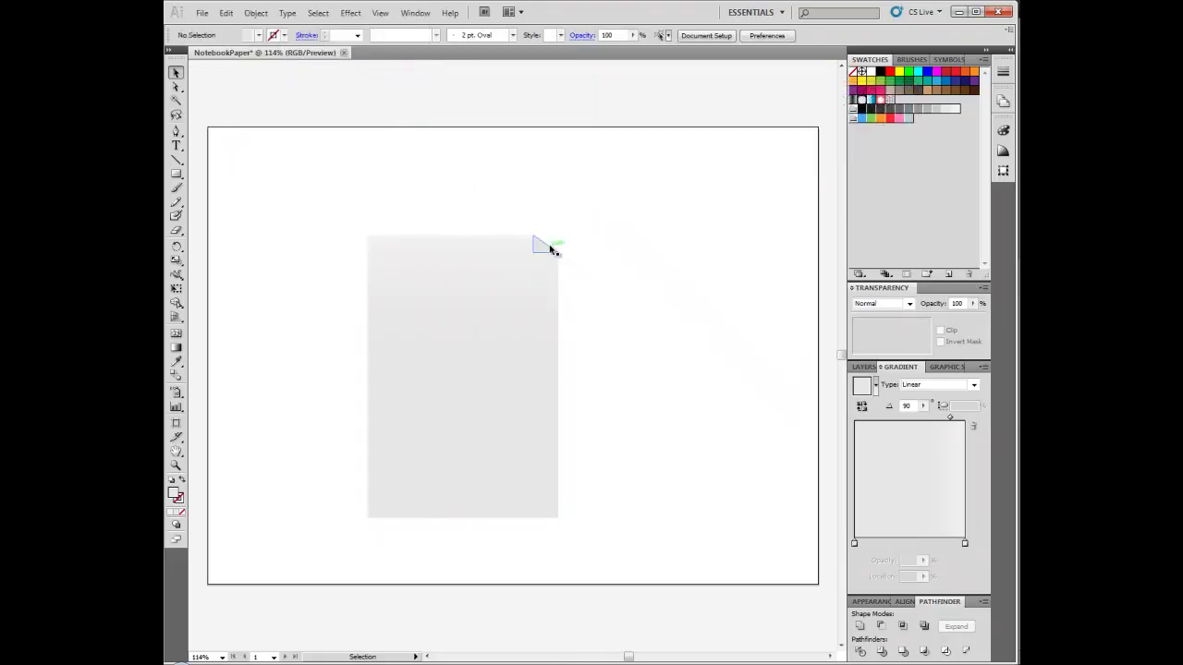
- Rotate the corner triangle's gradient so it runs perpendicular to the hypotenuse with the darker color up
{"action": "left_click", "coordinate": [551, 250]}
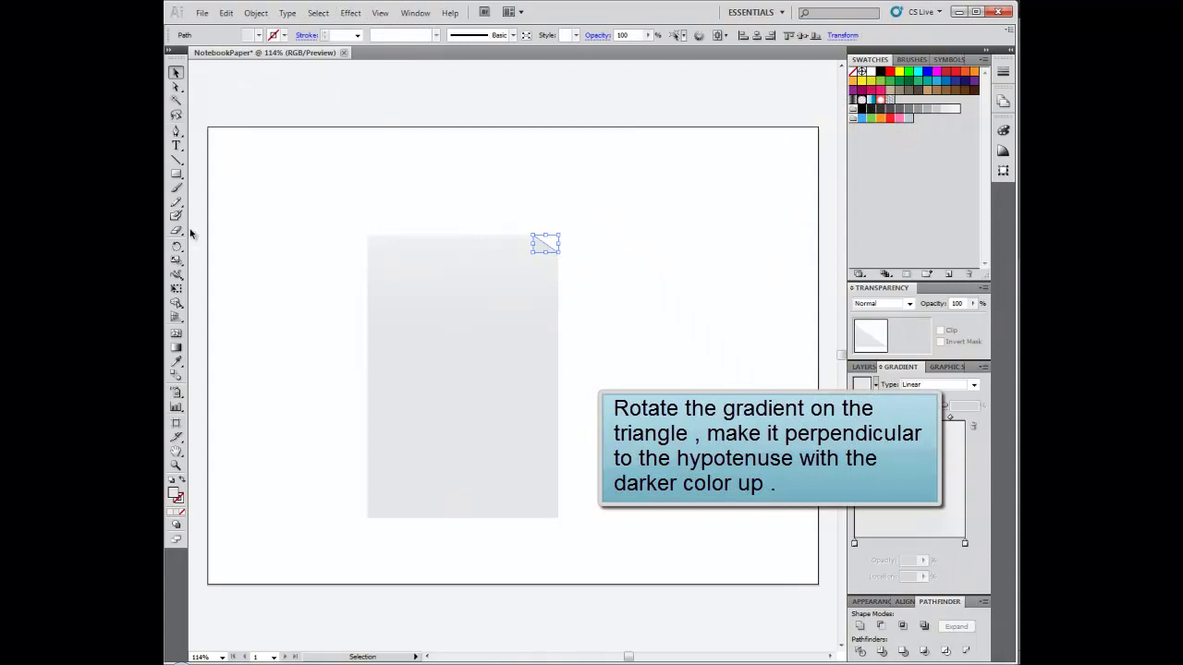
{"action": "left_click", "coordinate": [176, 347]}
{"action": "left_click_drag", "start_coordinate": [546, 229], "coordinate": [551, 242]}
{"action": "left_click", "coordinate": [174, 75]}
{"action": "left_click", "coordinate": [349, 120]}
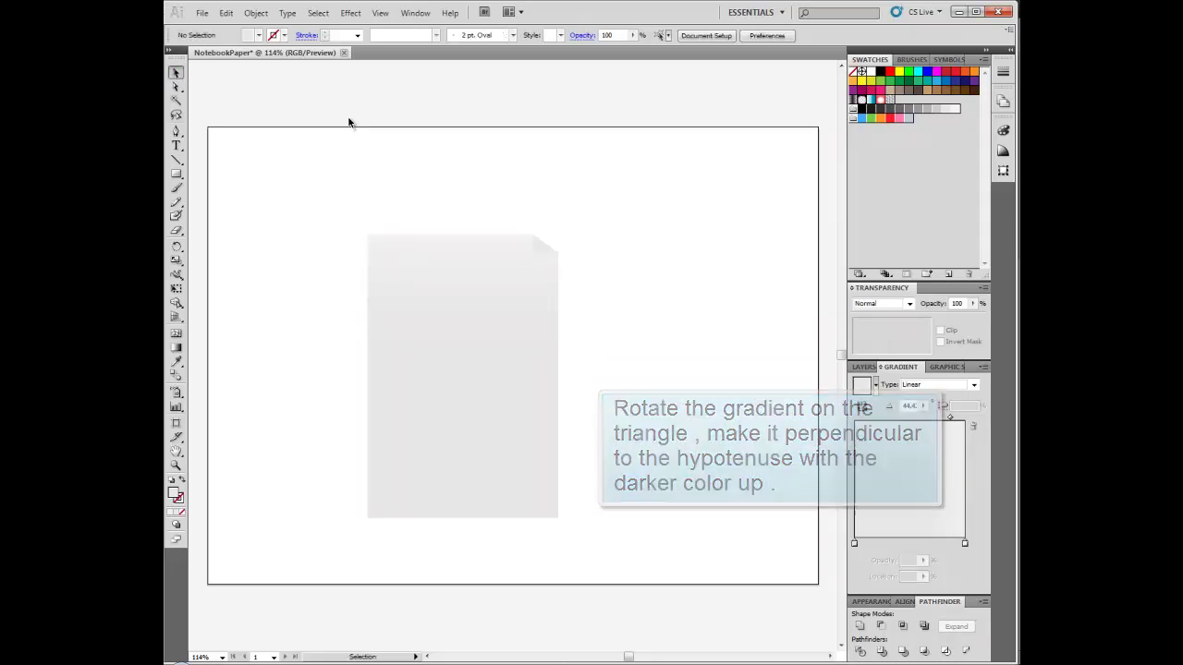
- Start a Stylize Drop Shadow effect on the corner triangle with the preview enabled
{"action": "left_click", "coordinate": [548, 242]}
{"action": "left_click", "coordinate": [351, 12]}
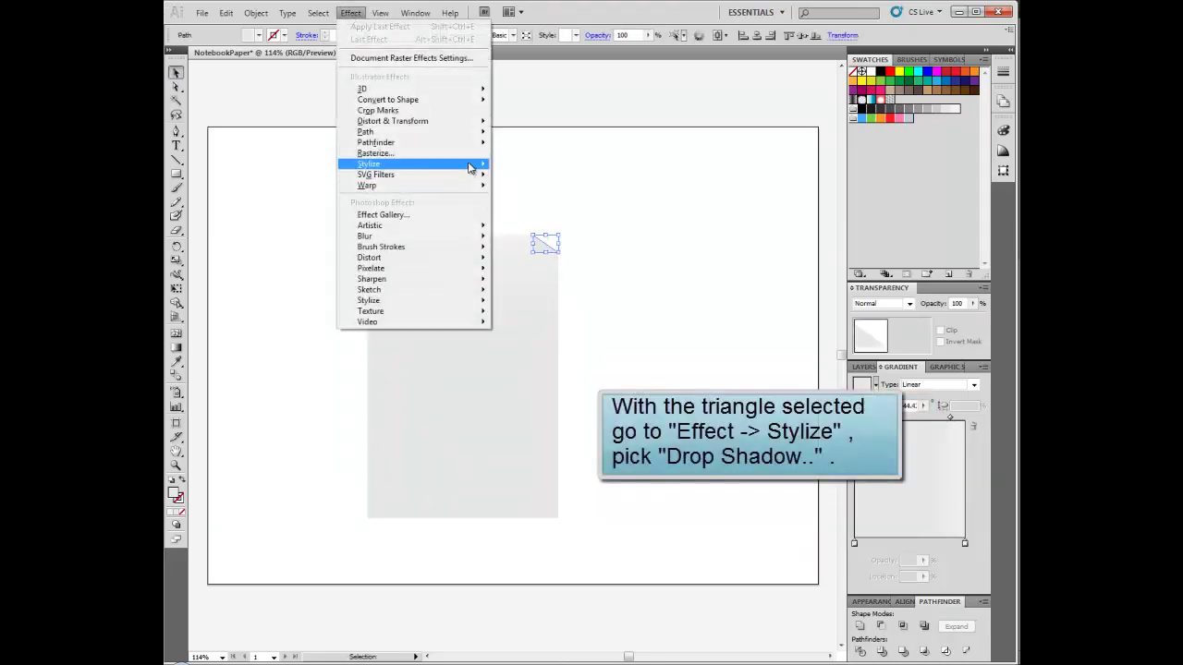
{"action": "mouse_move", "coordinate": [370, 163]}
{"action": "left_click", "coordinate": [545, 166]}
{"action": "left_click_drag", "start_coordinate": [601, 242], "coordinate": [737, 173]}
{"action": "left_click", "coordinate": [801, 243]}
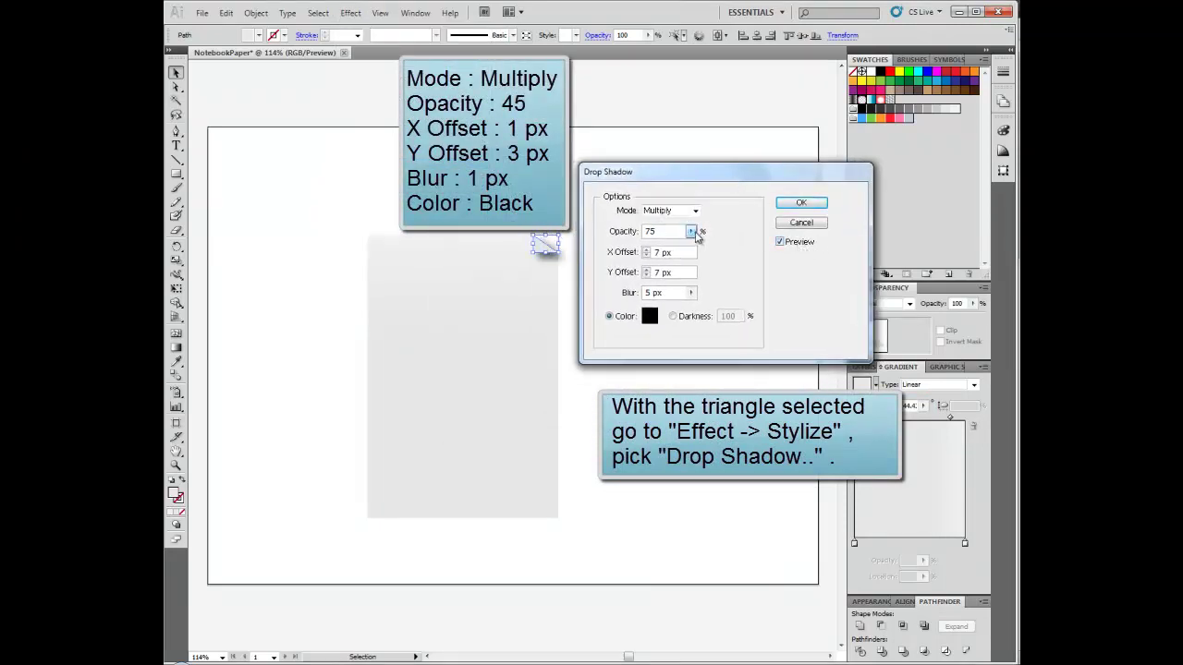
- Apply the triangle's drop shadow with 45% opacity, 1 px X offset, 3 px Y offset and 1 px blur
{"action": "left_click", "coordinate": [691, 231]}
{"action": "left_click_drag", "start_coordinate": [671, 250], "coordinate": [656, 250]}
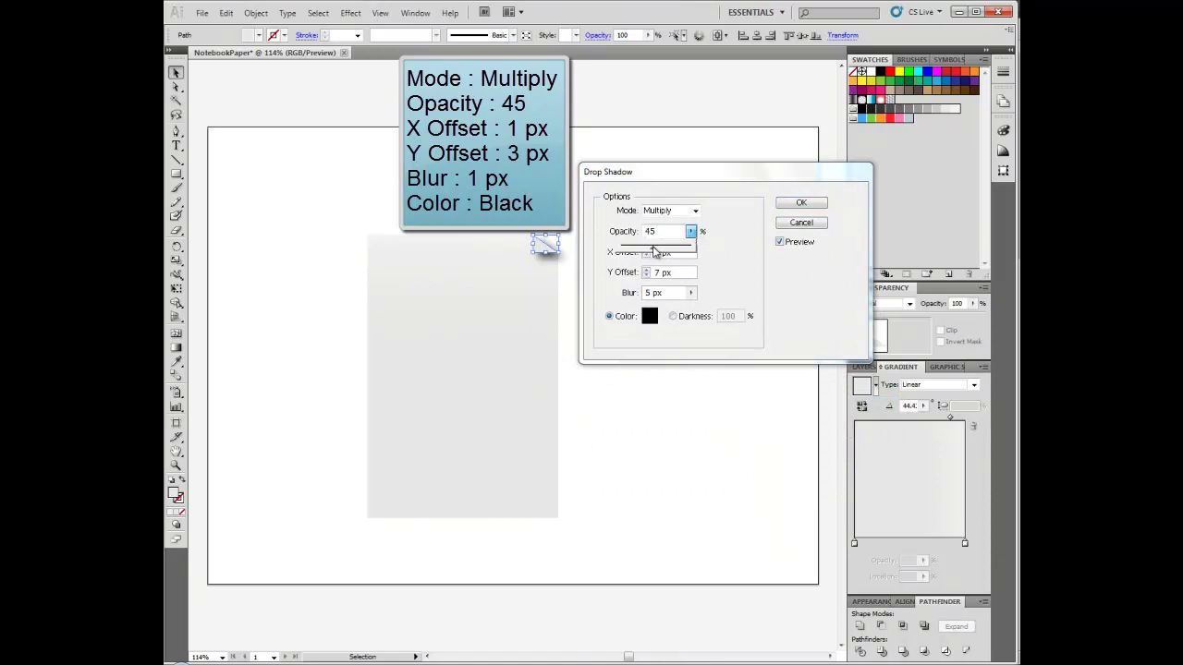
{"action": "left_click", "coordinate": [717, 256]}
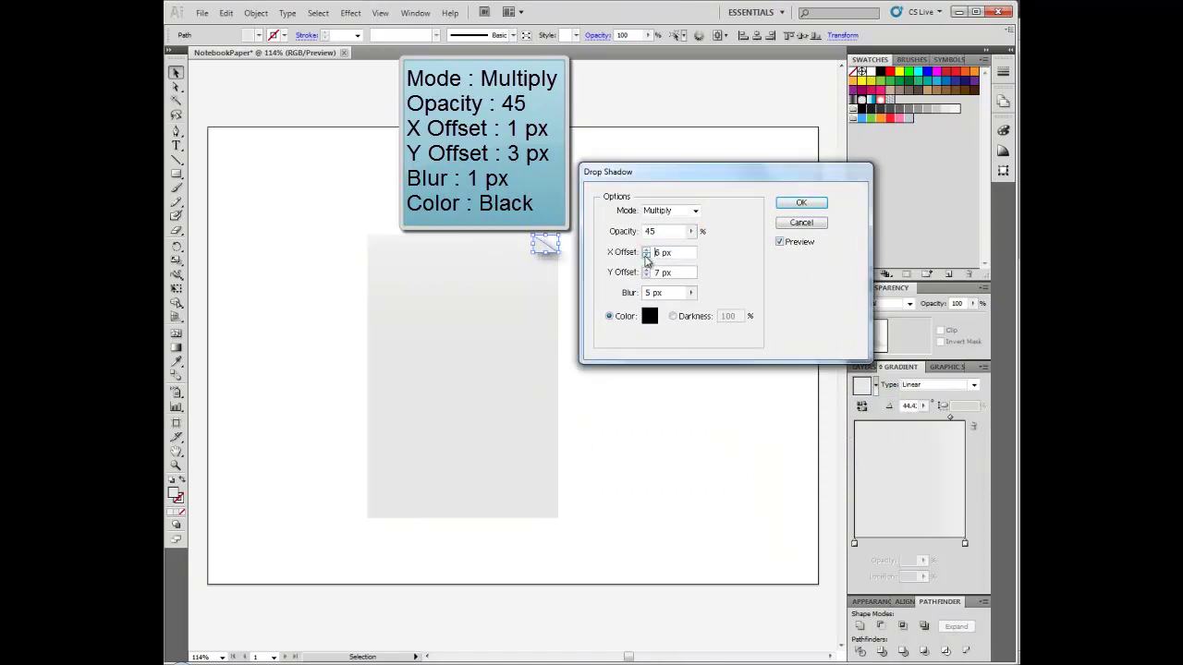
{"action": "left_click", "coordinate": [690, 293]}
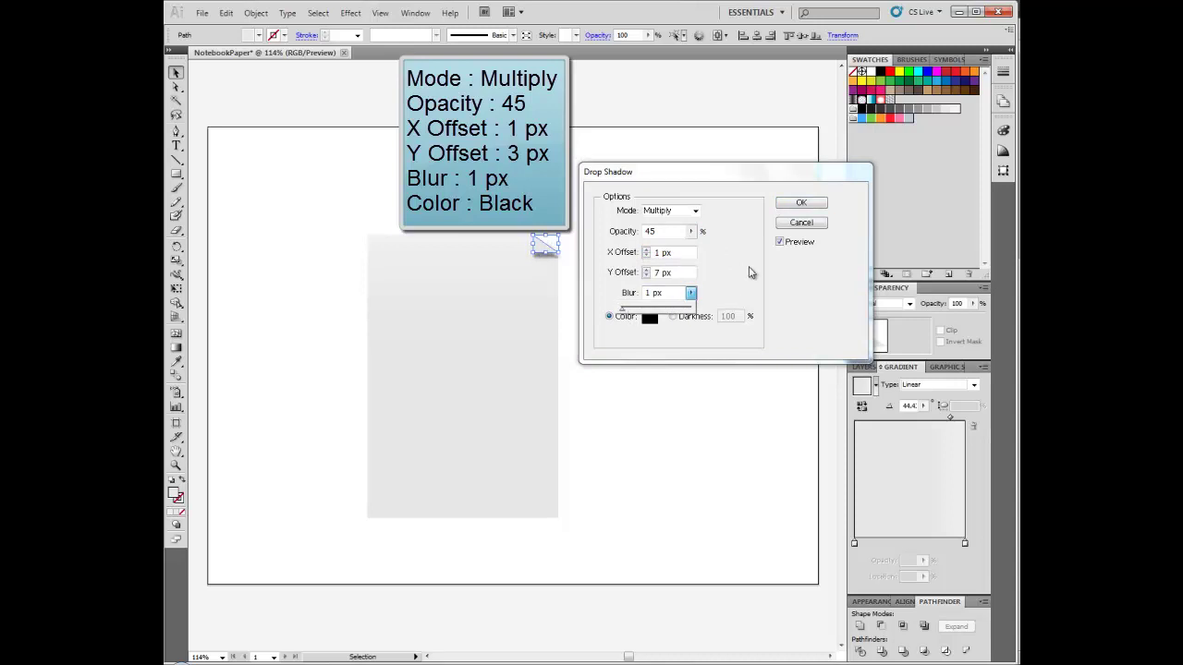
{"action": "left_click", "coordinate": [654, 264]}
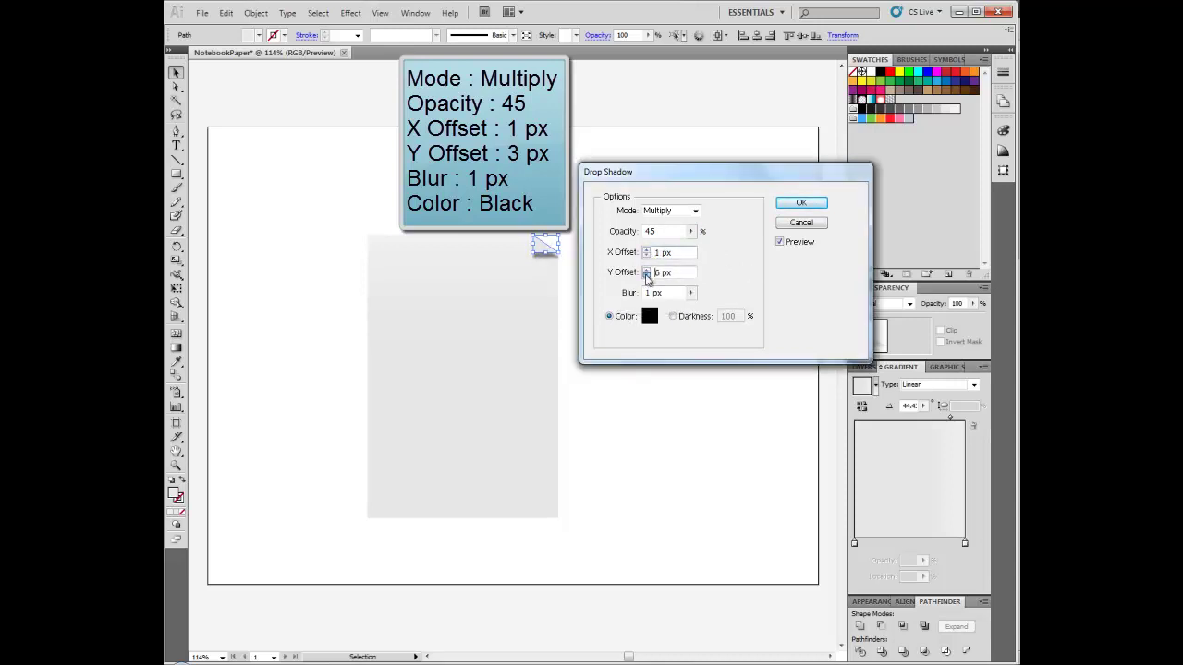
{"action": "left_click", "coordinate": [647, 275]}
{"action": "left_click", "coordinate": [800, 202]}
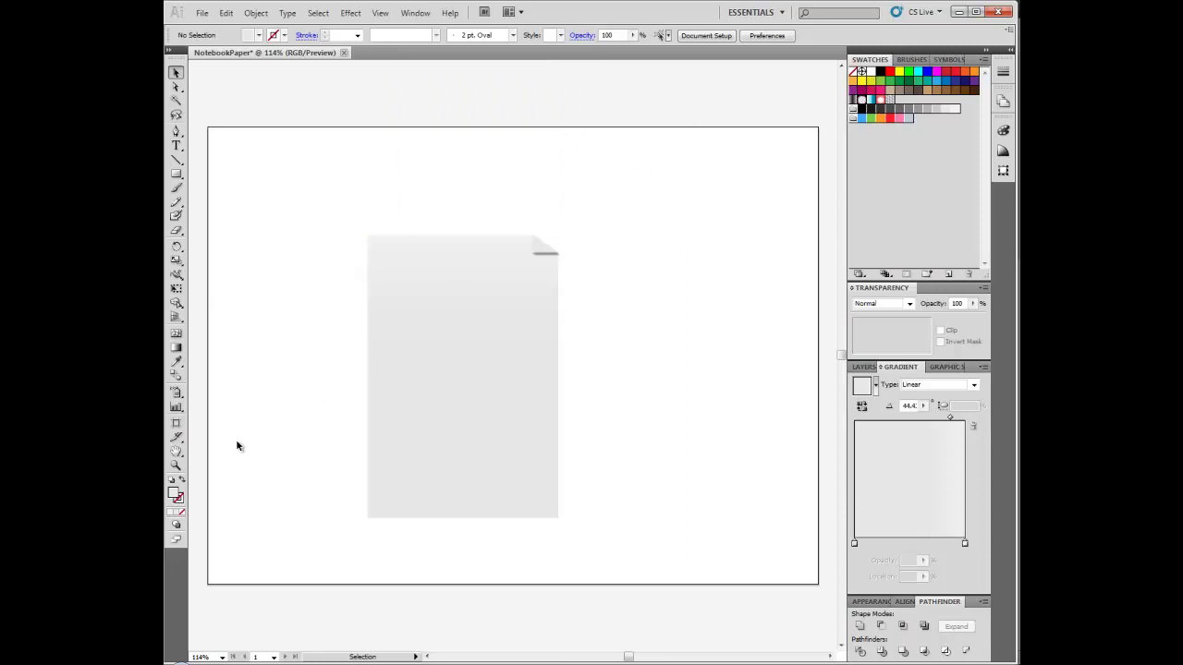
{"action": "scroll", "coordinate": [509, 332], "scroll_direction": "up", "scroll_amount": 2}
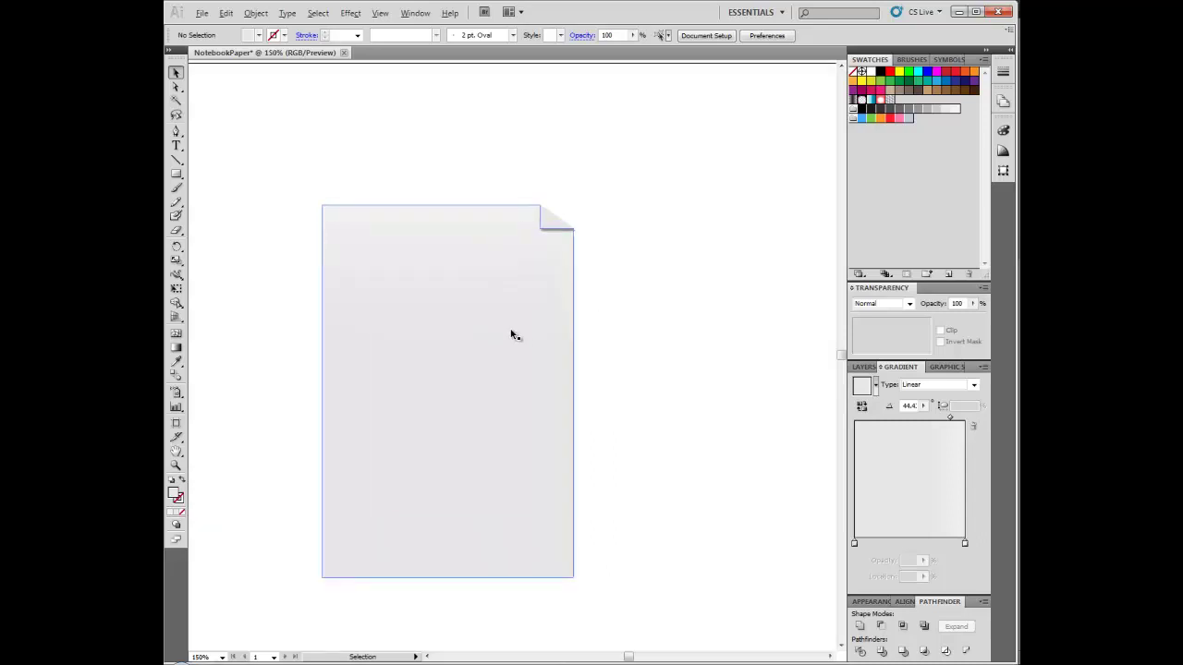
{"action": "scroll", "coordinate": [509, 333], "scroll_direction": "down", "scroll_amount": 1}
{"action": "key", "text": "alt"}
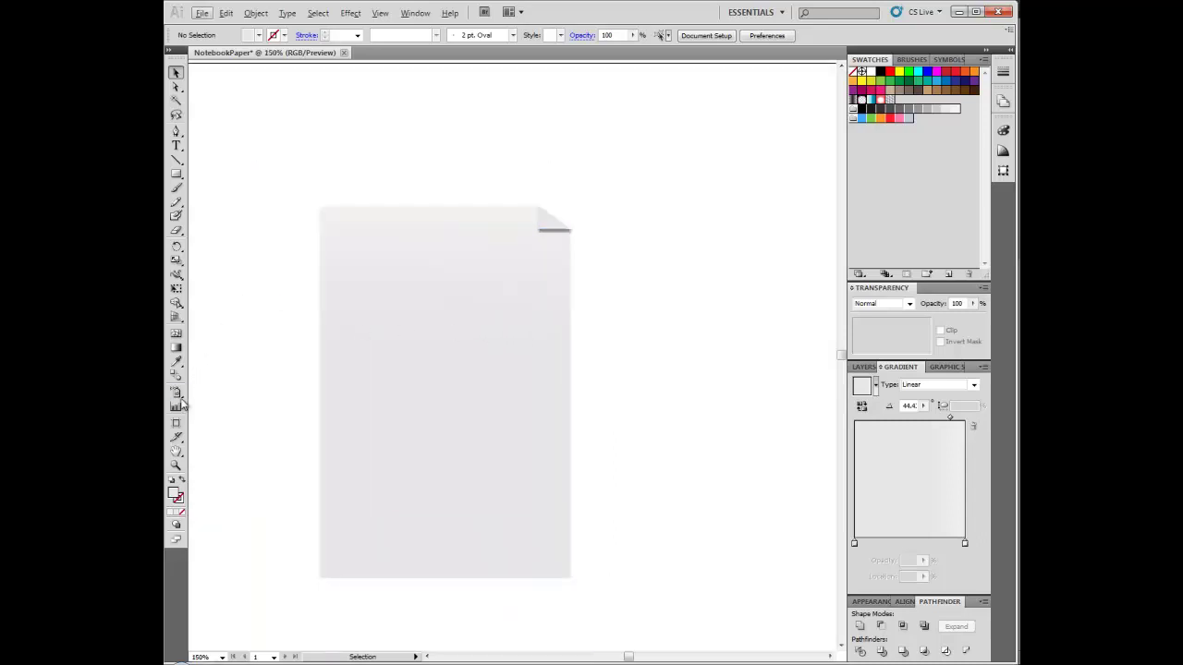
- Draw a horizontal line about 250 px long across the sheet's top edge and give it a black fill
{"action": "left_click", "coordinate": [177, 72]}
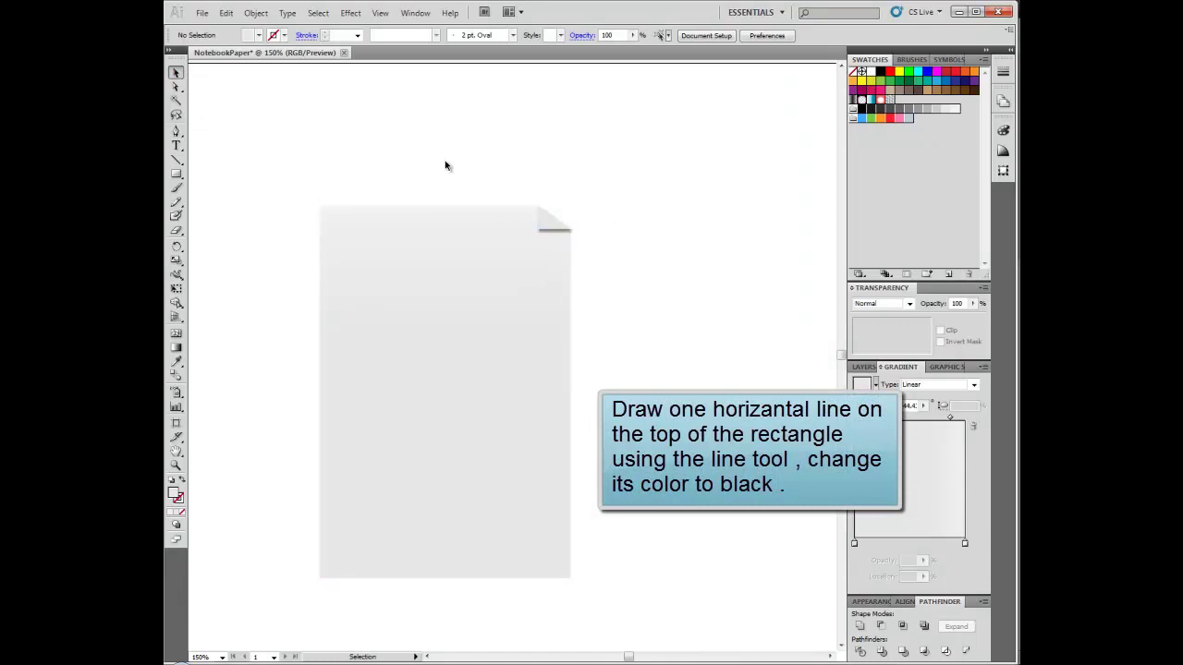
{"action": "left_click", "coordinate": [177, 159]}
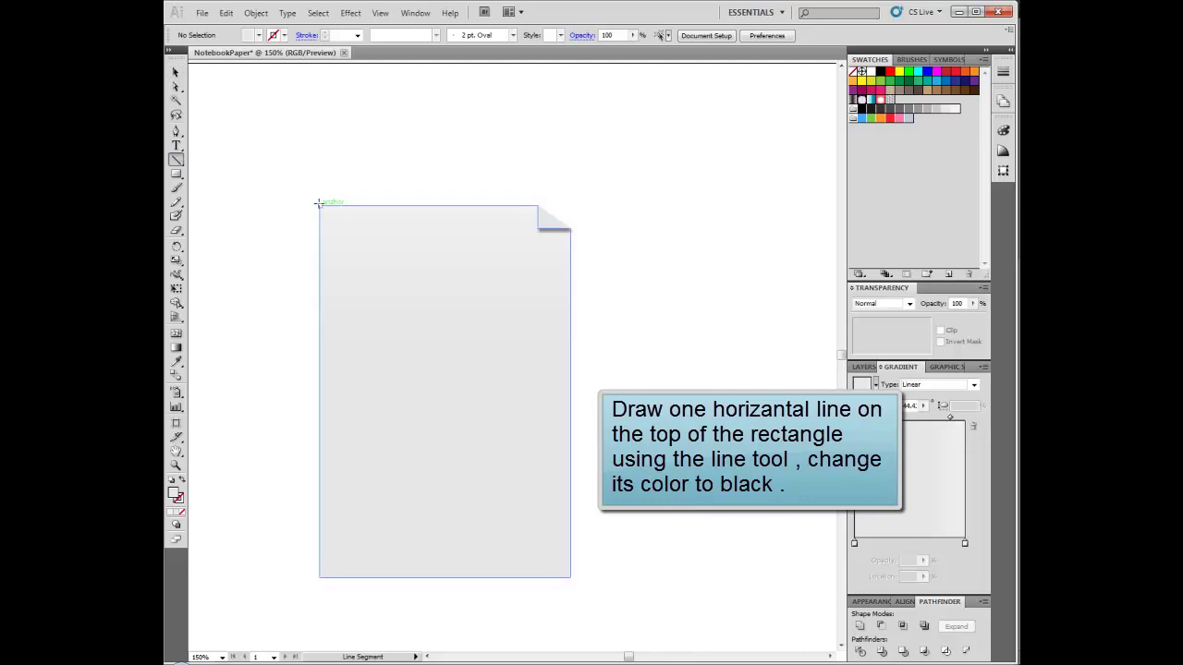
{"action": "left_click_drag", "start_coordinate": [318, 206], "coordinate": [571, 206]}
{"action": "left_click", "coordinate": [176, 72]}
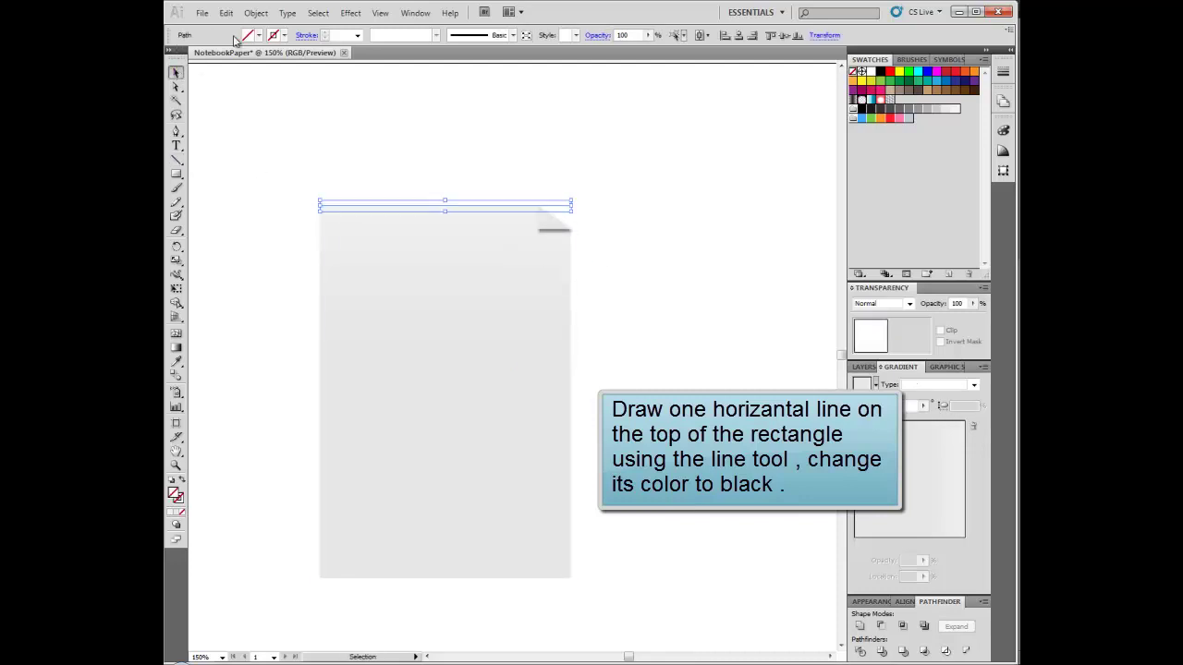
{"action": "left_click", "coordinate": [259, 35]}
{"action": "left_click", "coordinate": [196, 48]}
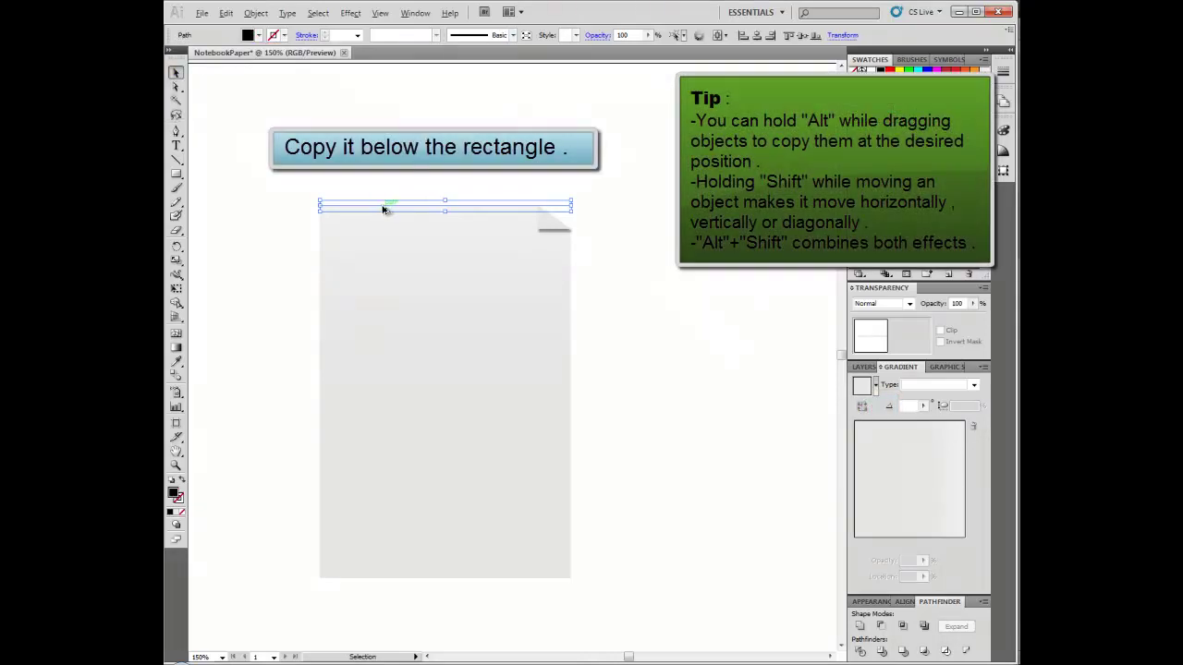
- Copy the black line straight down to the sheet's bottom edge and make a blend between both lines
{"action": "left_click_drag", "start_coordinate": [384, 210], "coordinate": [389, 579]}
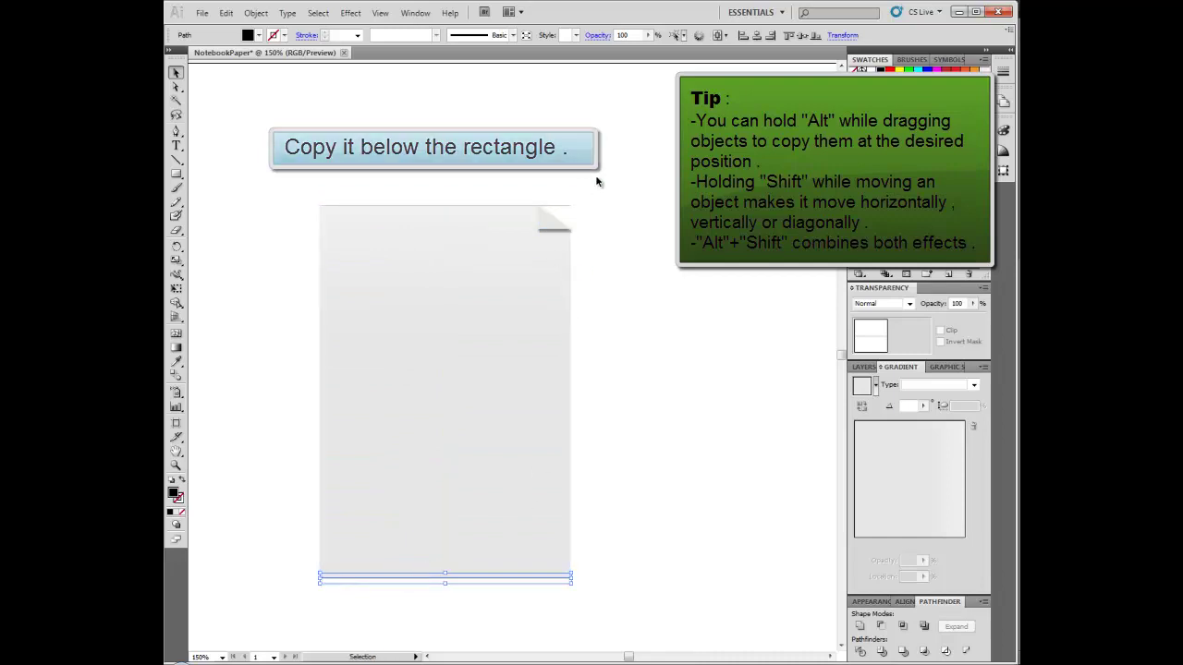
{"action": "left_click", "coordinate": [568, 205], "text": "shift"}
{"action": "left_click", "coordinate": [258, 13]}
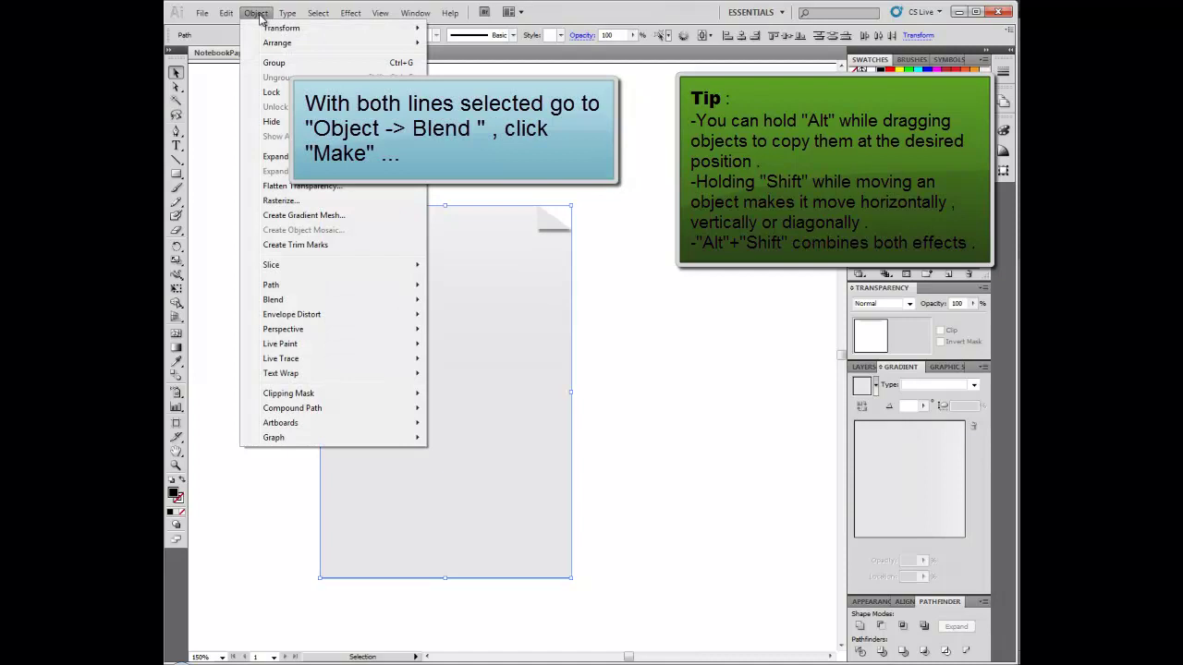
{"action": "mouse_move", "coordinate": [272, 299]}
{"action": "left_click", "coordinate": [453, 299]}
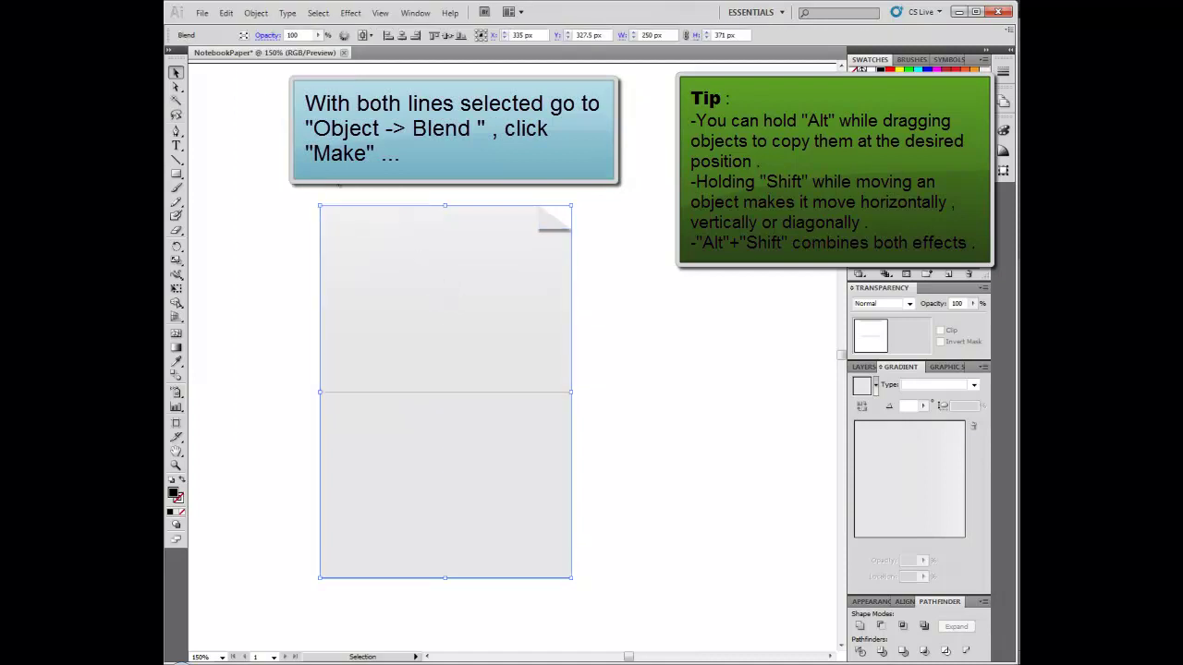
- Set the blend's spacing to Specified Steps with 20 steps, checking it with the preview enabled
{"action": "double_click", "coordinate": [177, 377]}
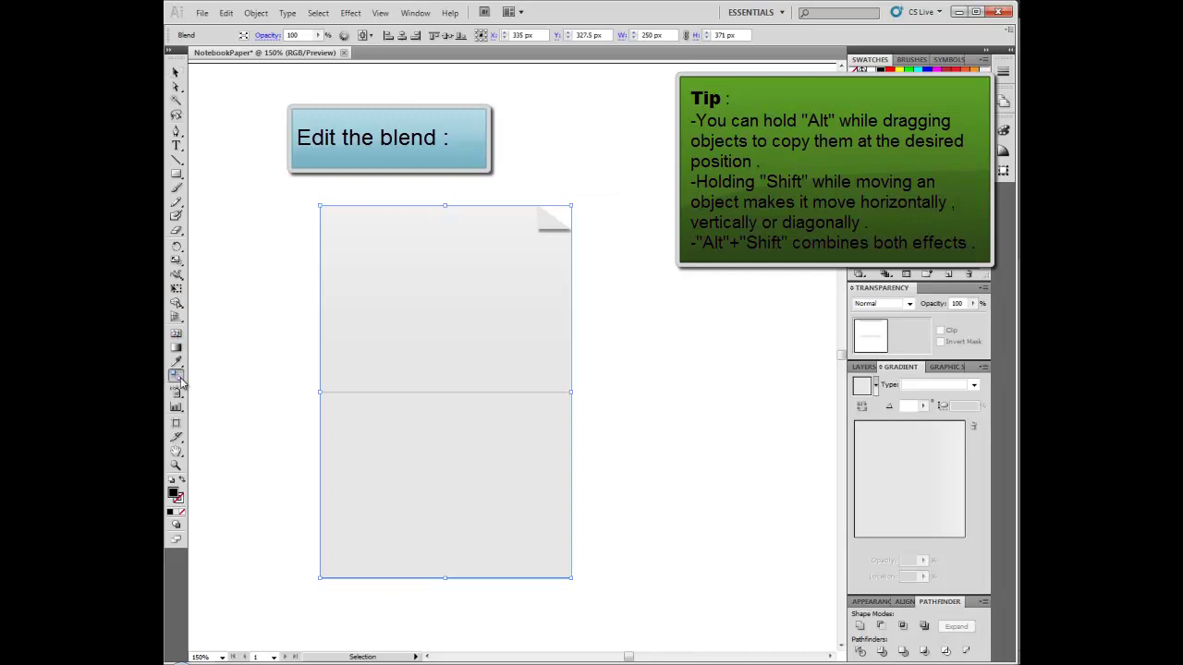
{"action": "left_click", "coordinate": [545, 321]}
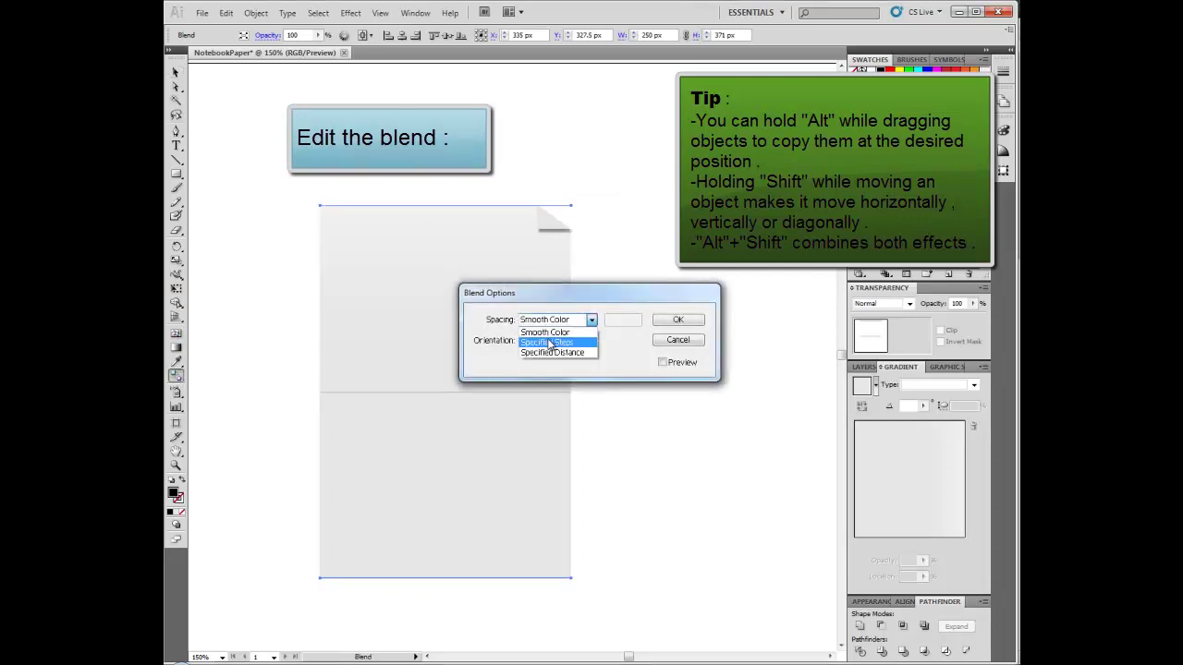
{"action": "left_click", "coordinate": [547, 342]}
{"action": "left_click", "coordinate": [663, 363]}
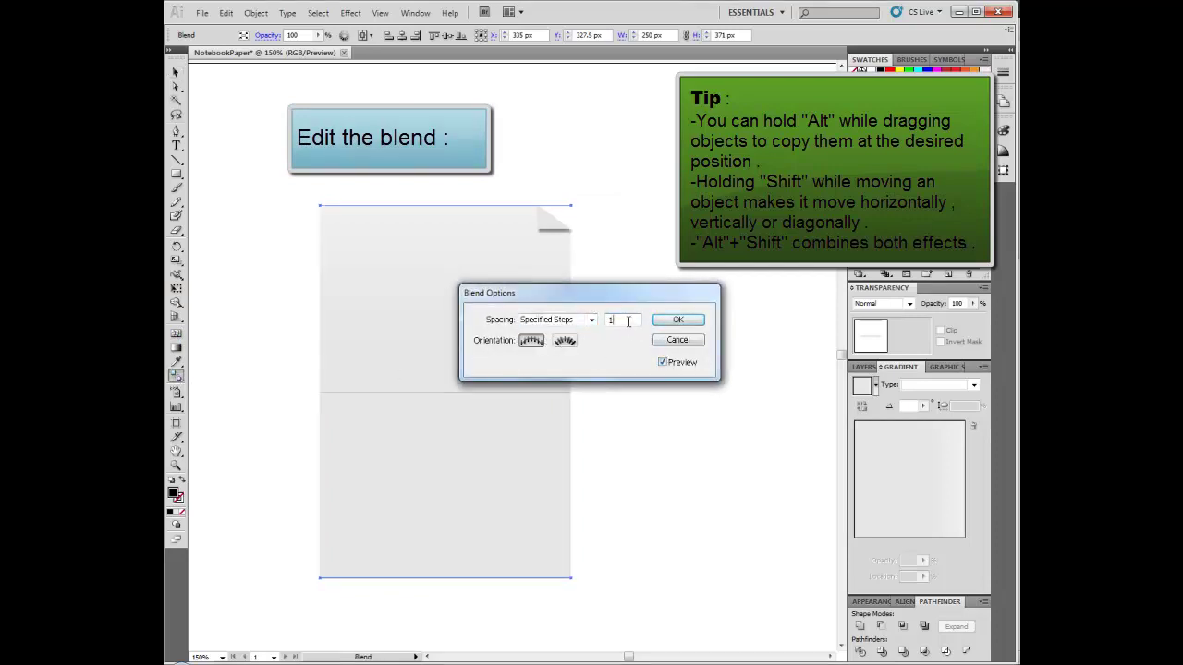
{"action": "type", "text": "0"}
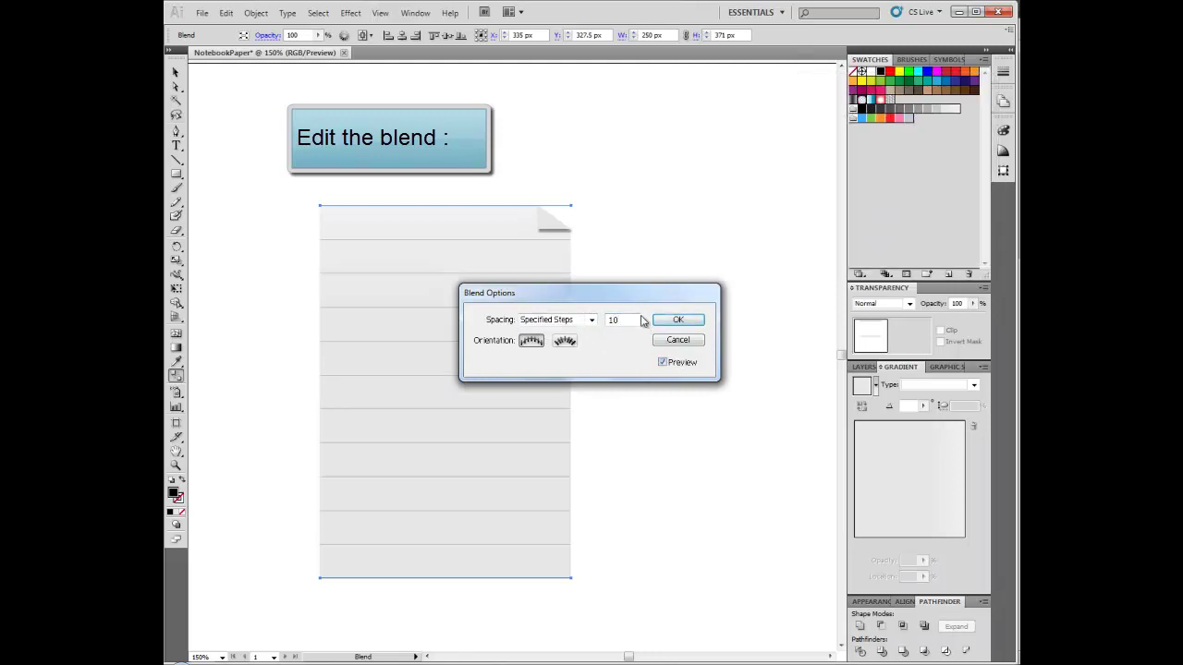
{"action": "type", "text": "15"}
{"action": "left_click", "coordinate": [663, 363]}
{"action": "left_click", "coordinate": [663, 363]}
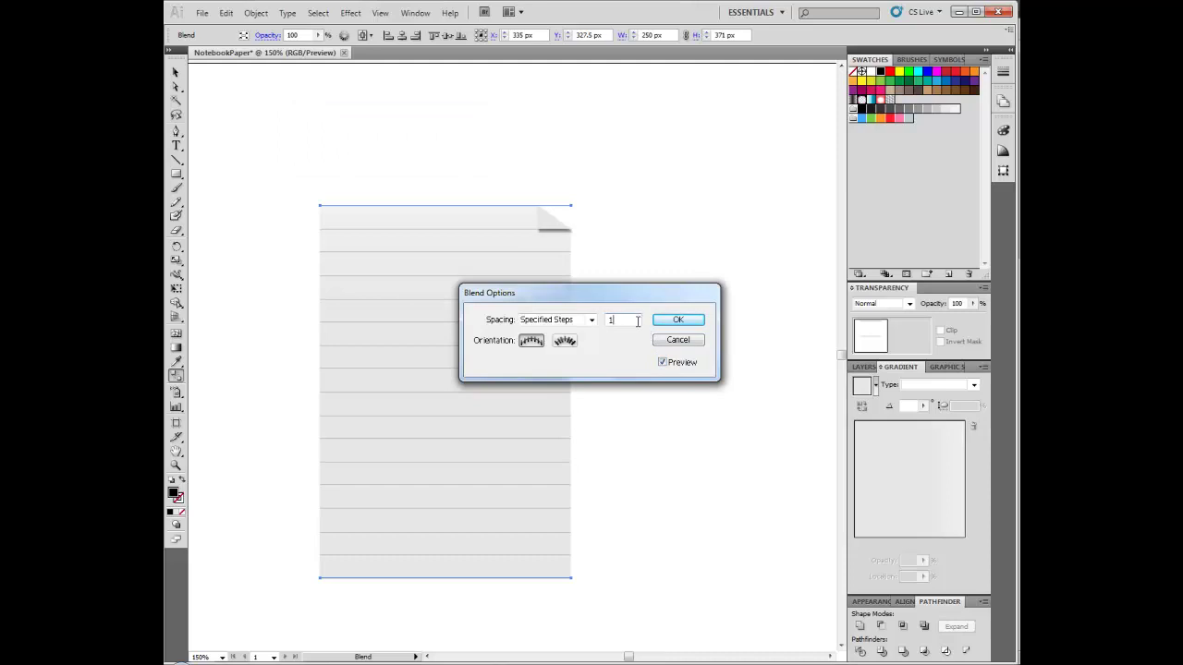
{"action": "type", "text": "20"}
{"action": "left_click", "coordinate": [680, 320]}
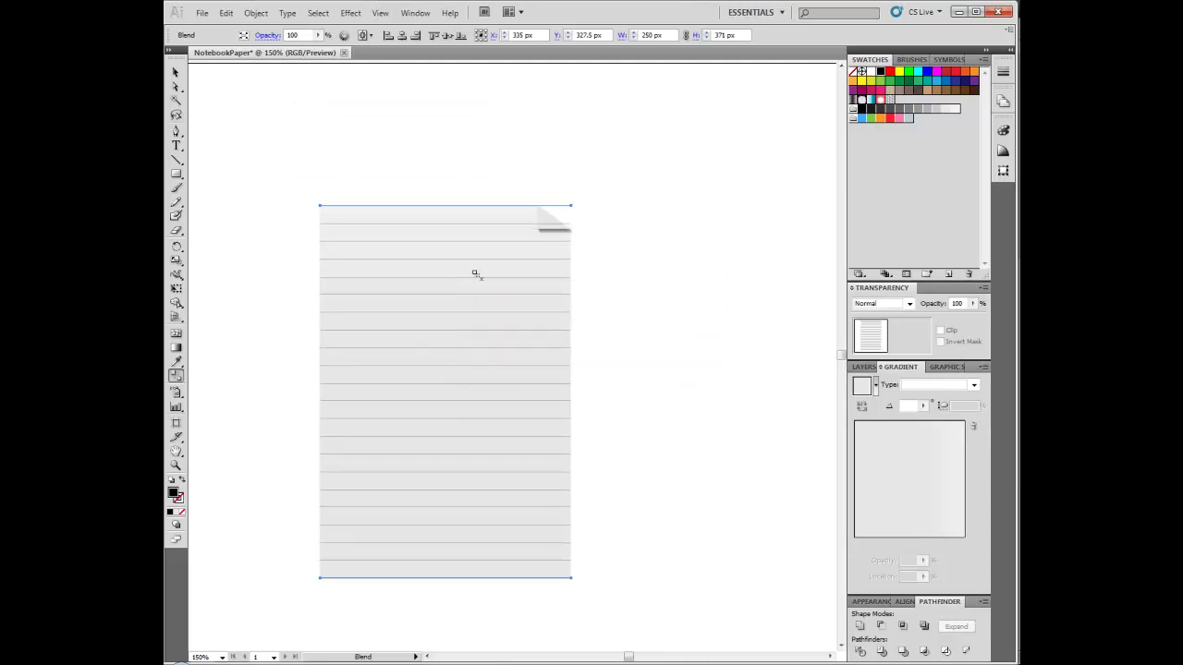
- Expand the blend into individual lines
{"action": "left_click", "coordinate": [256, 13]}
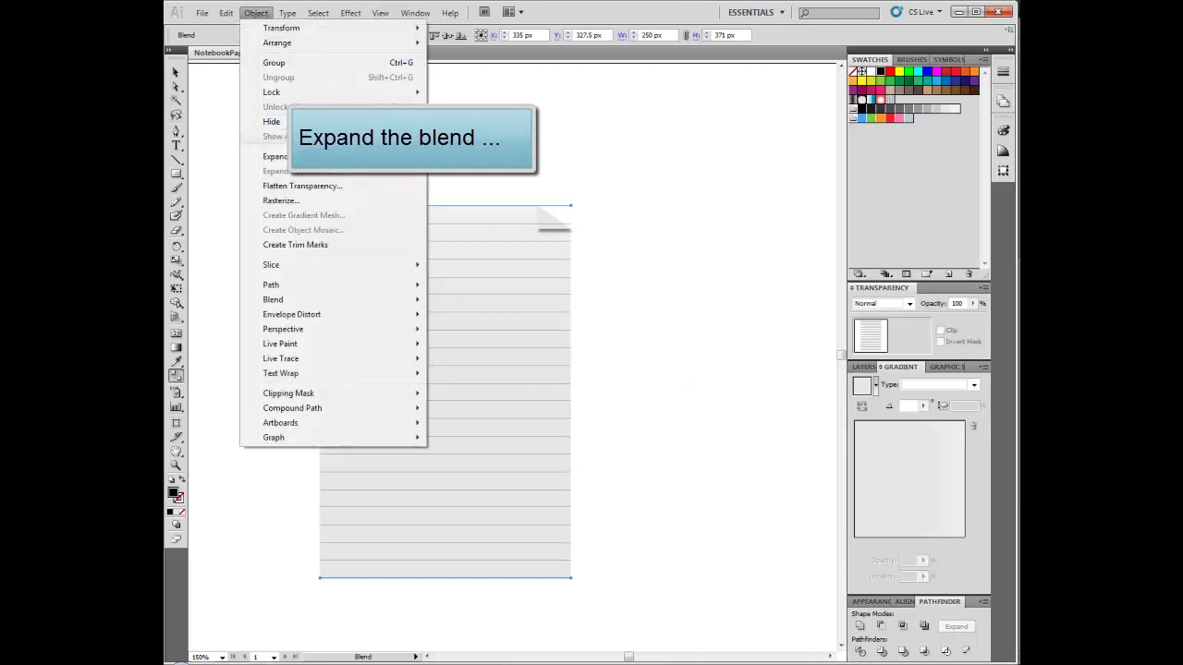
{"action": "left_click", "coordinate": [276, 156]}
{"action": "left_click", "coordinate": [659, 293]}
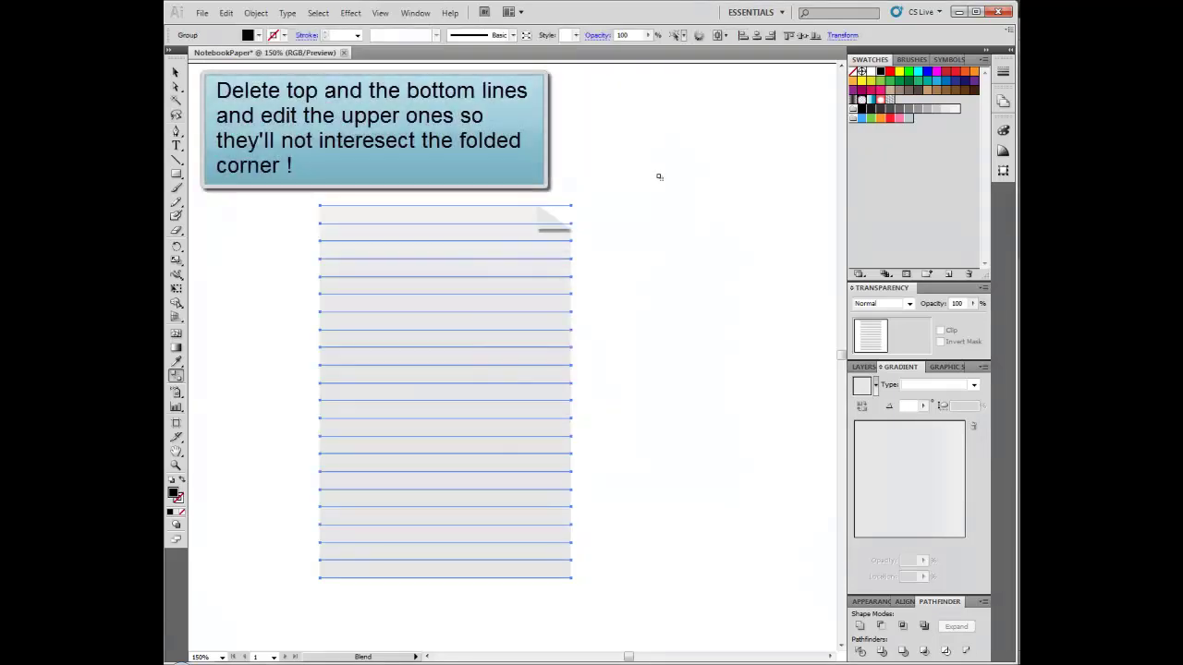
- Isolate the expanded line group and delete the line on the sheet's top edge
{"action": "left_click", "coordinate": [176, 72]}
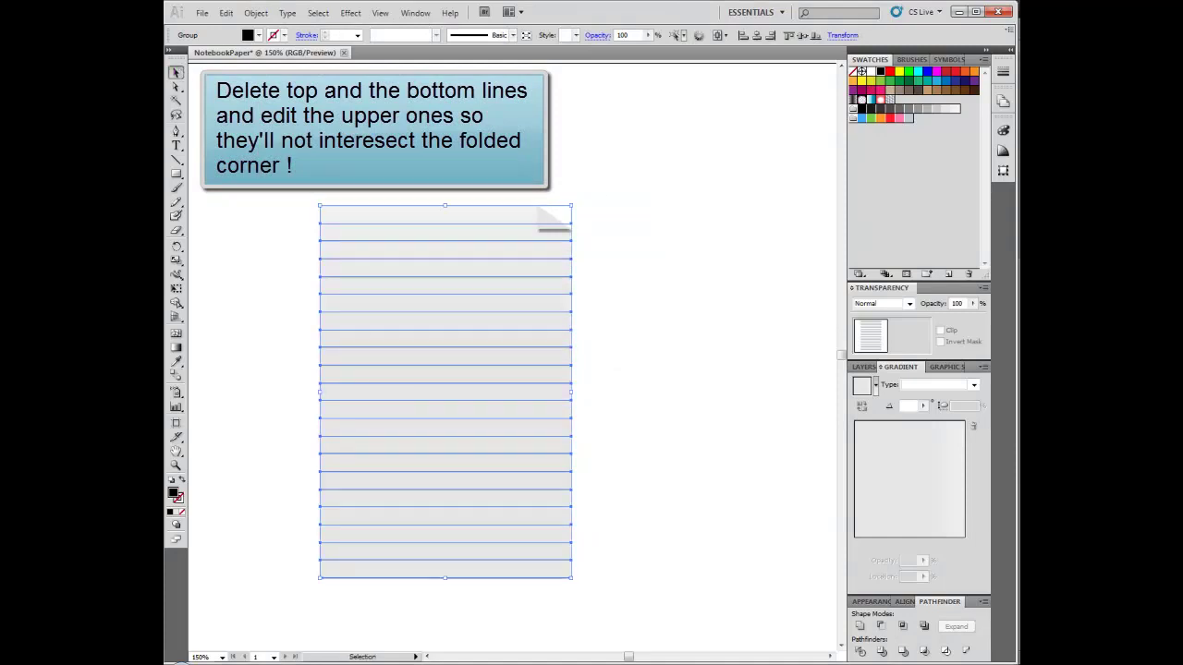
{"action": "left_click", "coordinate": [563, 182]}
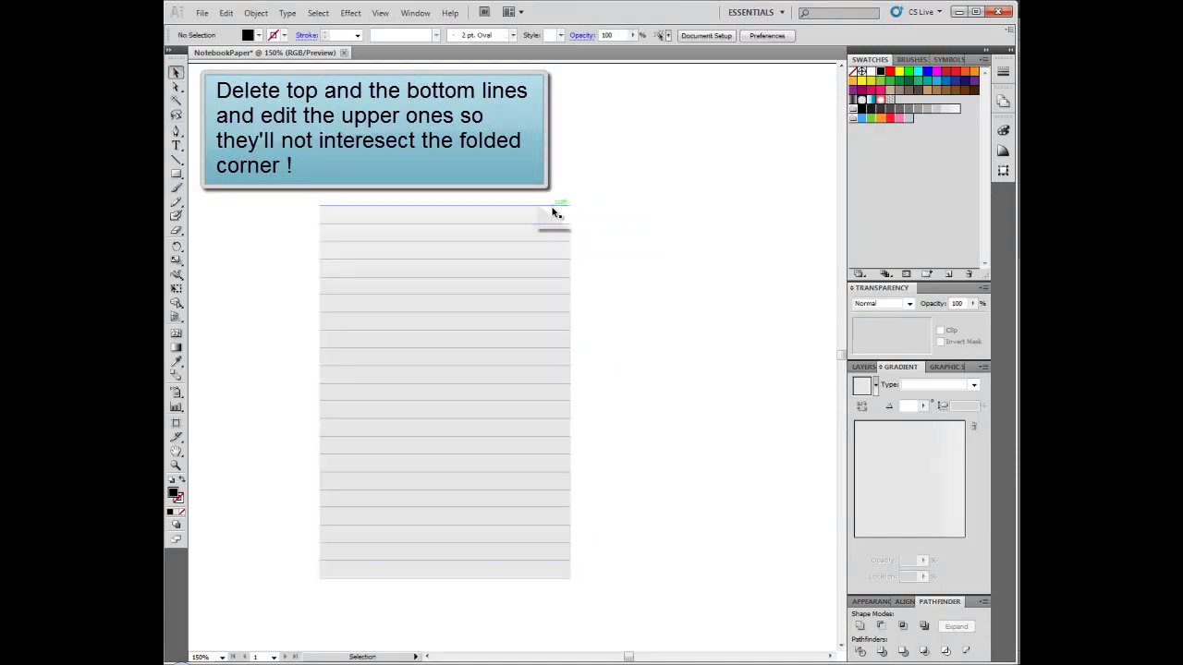
{"action": "double_click", "coordinate": [554, 211]}
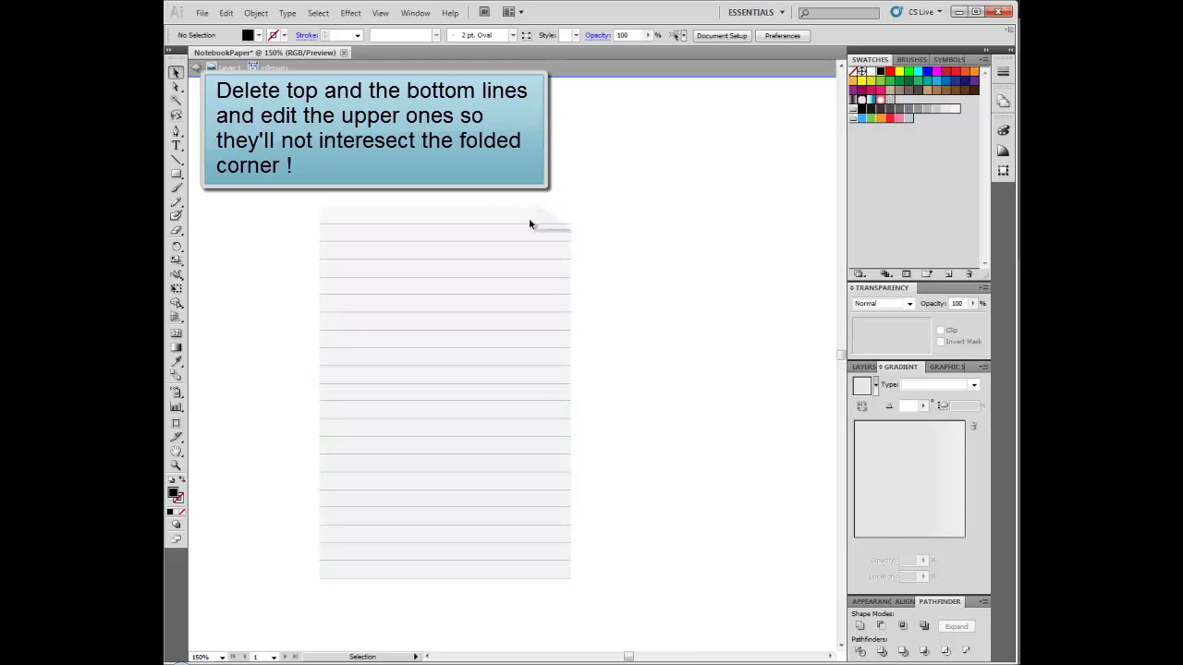
- Shorten the uppermost remaining line to end at the folded corner's inner edge, and delete the line on the sheet's bottom edge
{"action": "left_click", "coordinate": [528, 225]}
{"action": "left_click_drag", "start_coordinate": [573, 222], "coordinate": [537, 223]}
{"action": "double_click", "coordinate": [591, 207]}
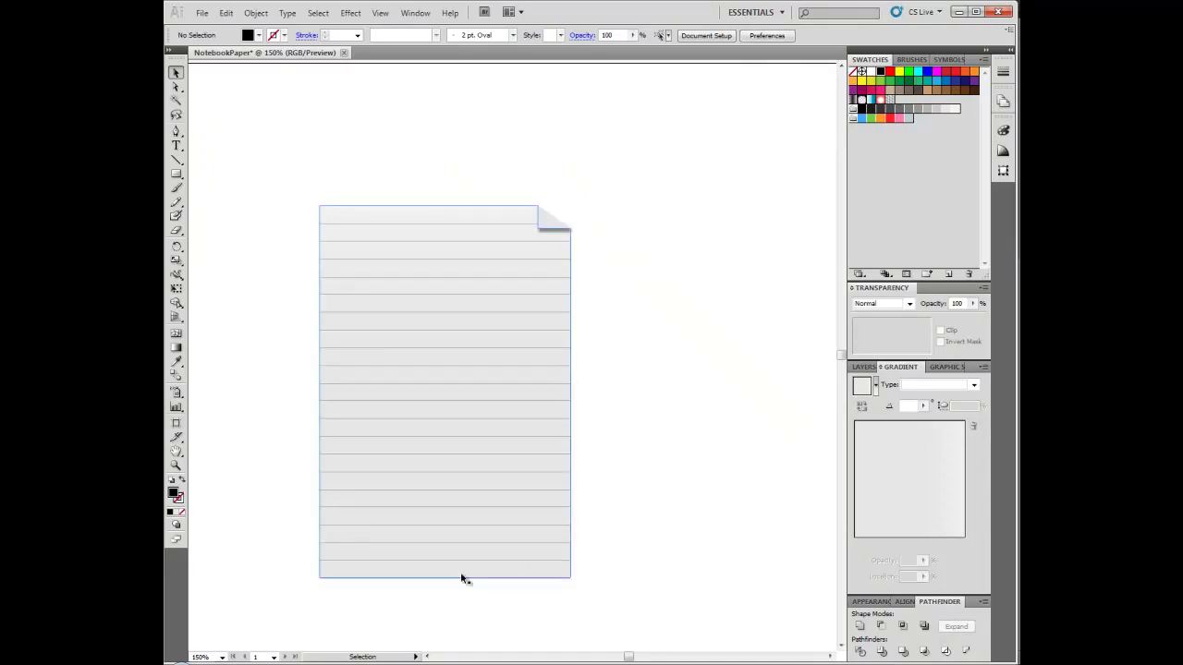
{"action": "double_click", "coordinate": [401, 582]}
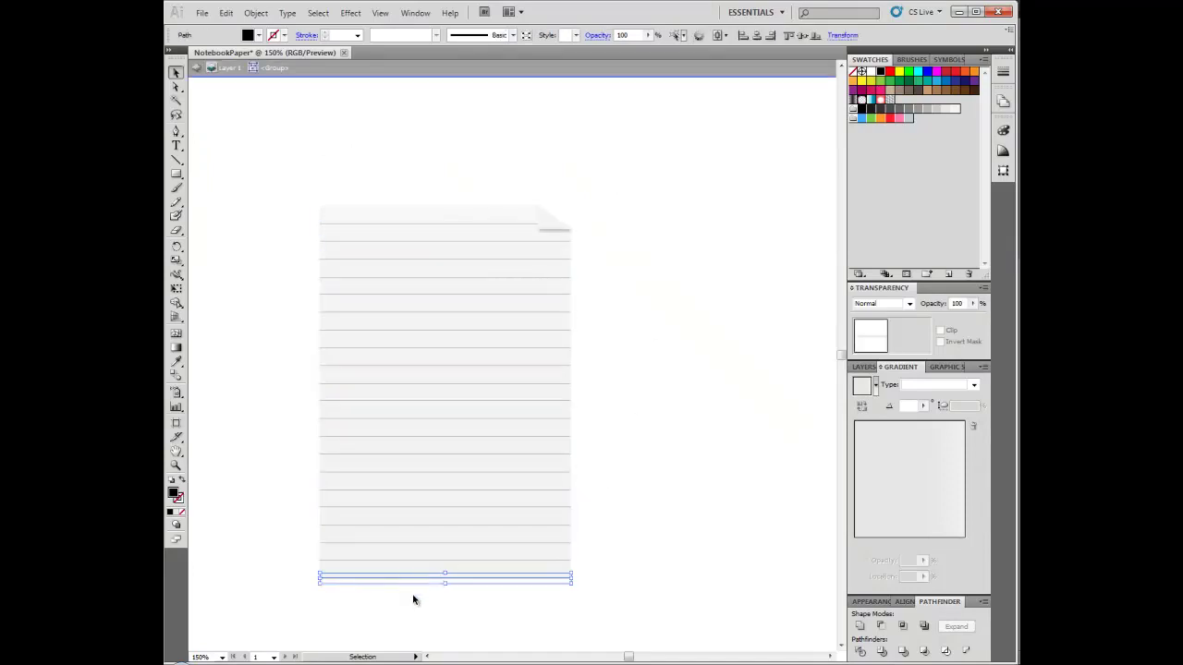
{"action": "left_click", "coordinate": [196, 68]}
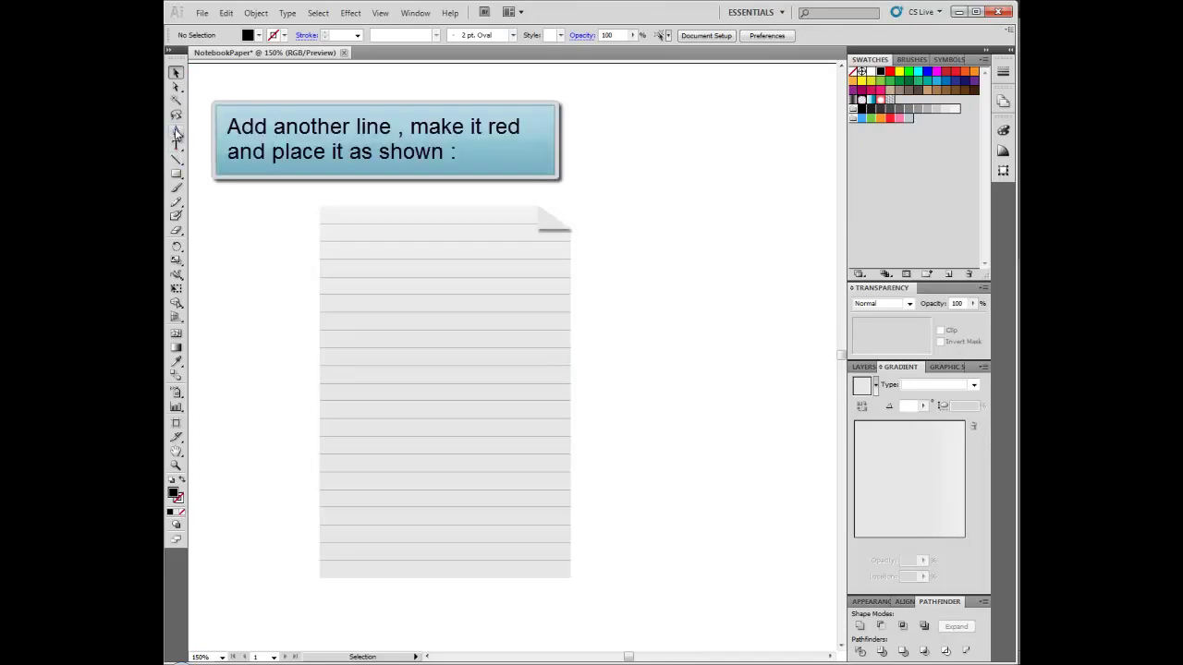
- Draw a vertical margin line near the sheet's left side from top to bottom edge and give it a red fill
{"action": "left_click", "coordinate": [176, 160]}
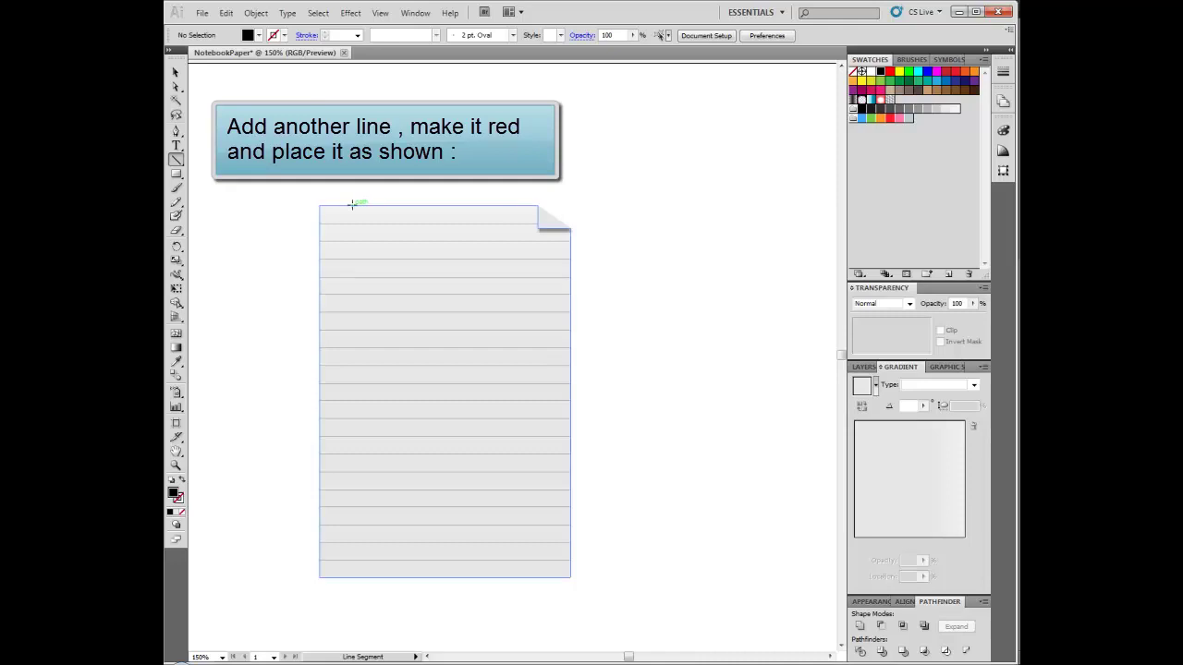
{"action": "left_click_drag", "start_coordinate": [349, 204], "coordinate": [350, 579]}
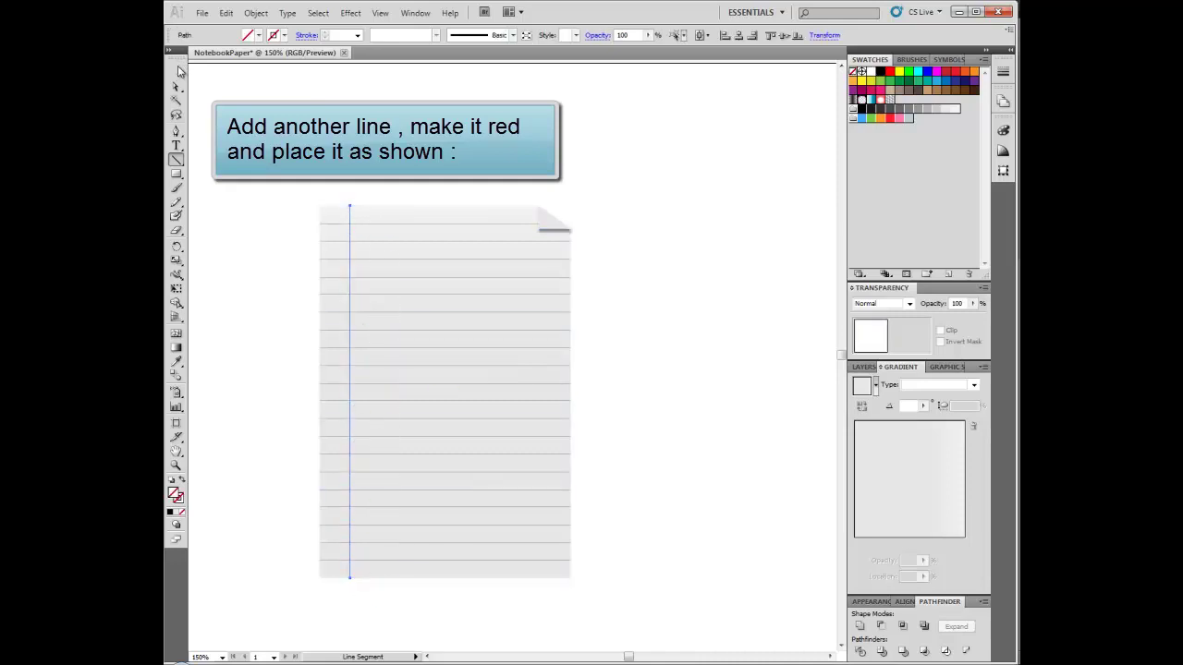
{"action": "left_click", "coordinate": [175, 72]}
{"action": "left_click", "coordinate": [259, 35]}
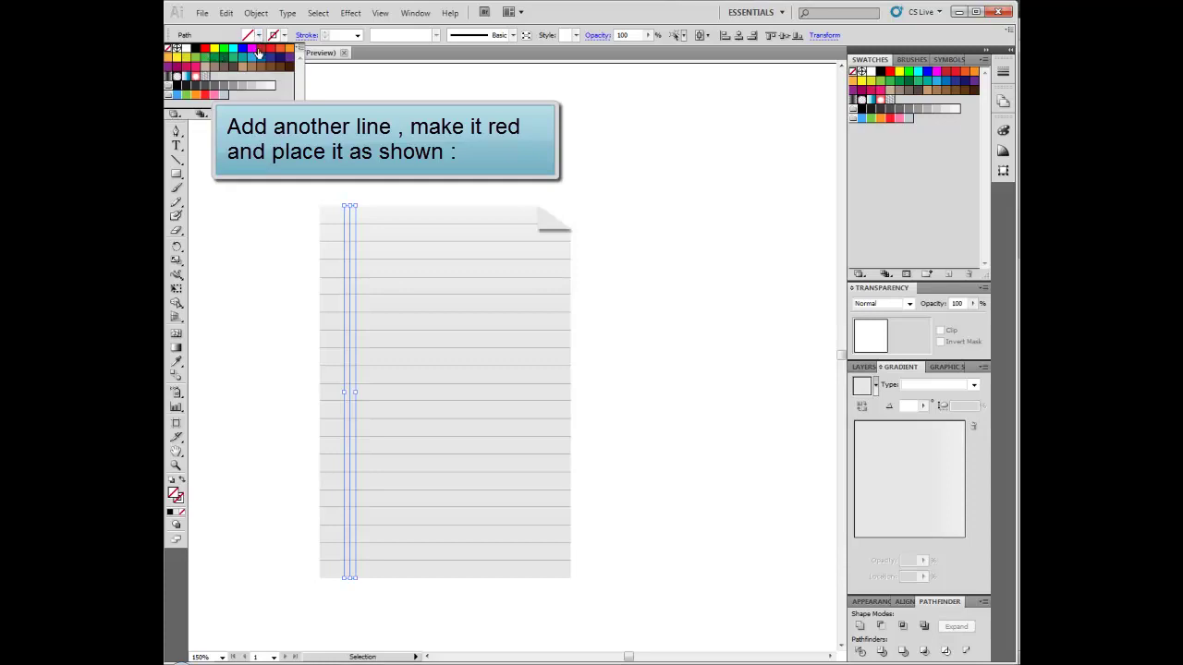
{"action": "left_click", "coordinate": [270, 49]}
{"action": "left_click", "coordinate": [479, 143]}
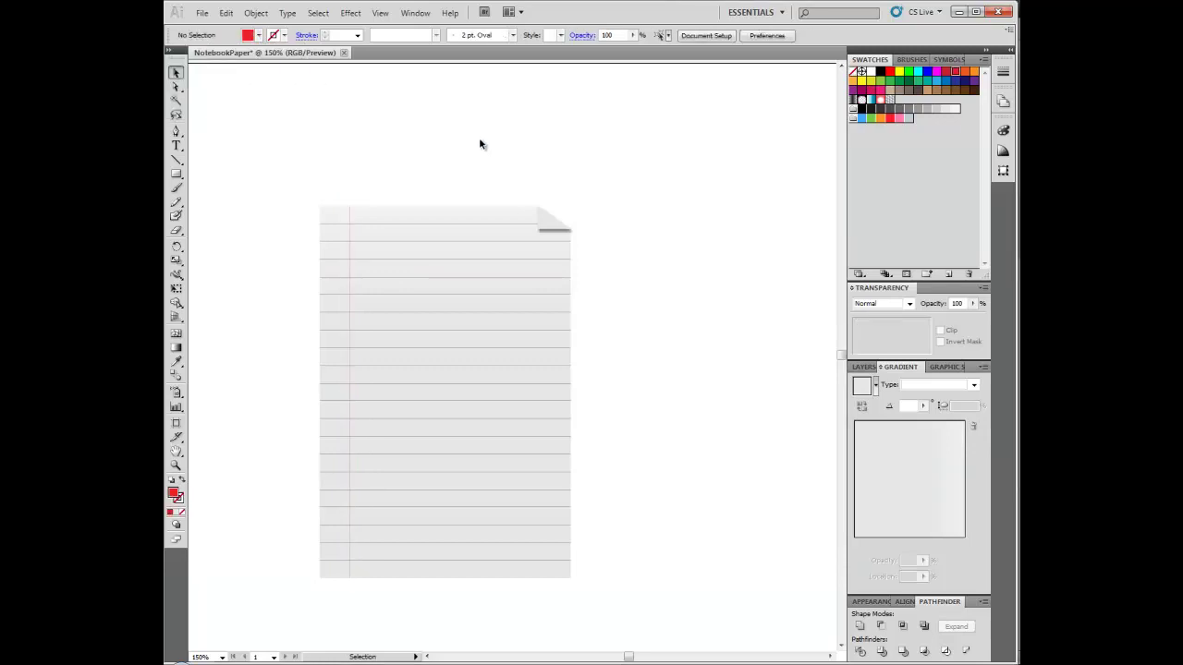
- Start a Stylize Drop Shadow effect on the page shape with the preview enabled
{"action": "scroll", "coordinate": [690, 167], "scroll_direction": "down", "scroll_amount": 1}
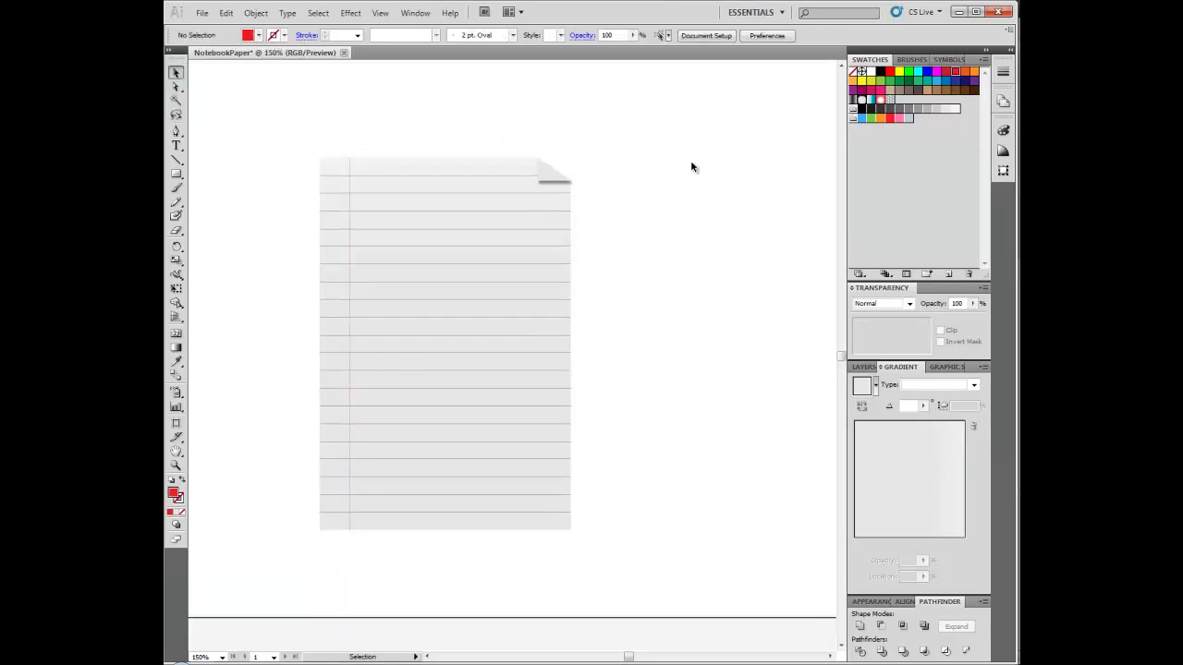
{"action": "left_click", "coordinate": [396, 158]}
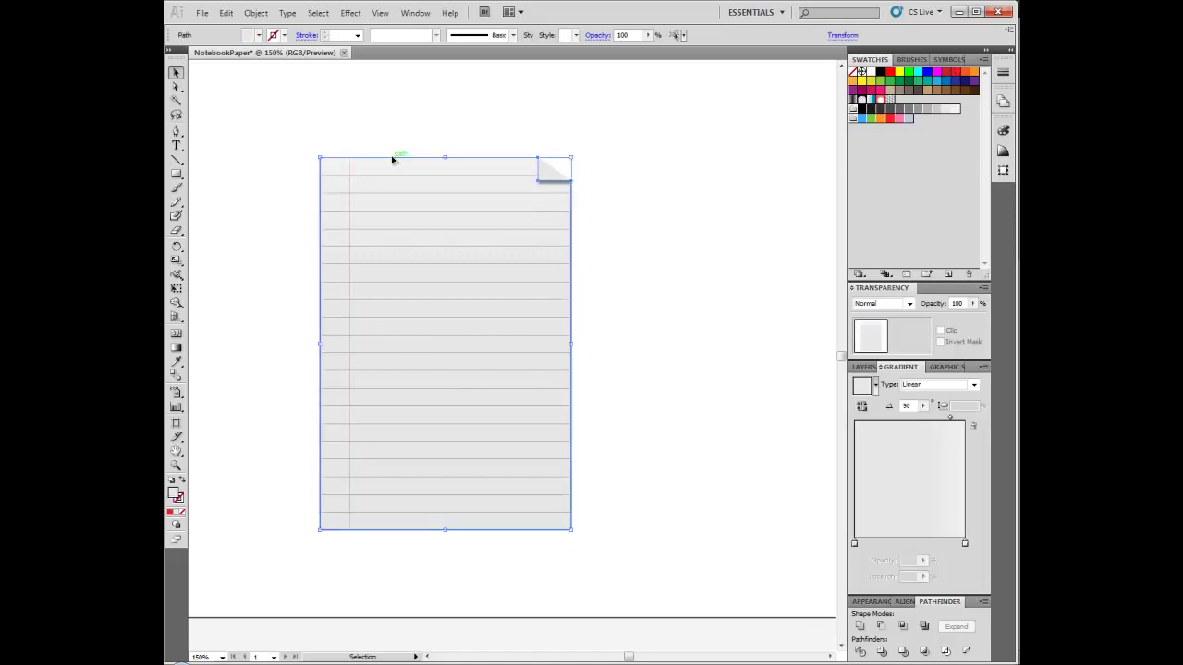
{"action": "left_click", "coordinate": [351, 13]}
{"action": "mouse_move", "coordinate": [454, 163]}
{"action": "left_click", "coordinate": [551, 166]}
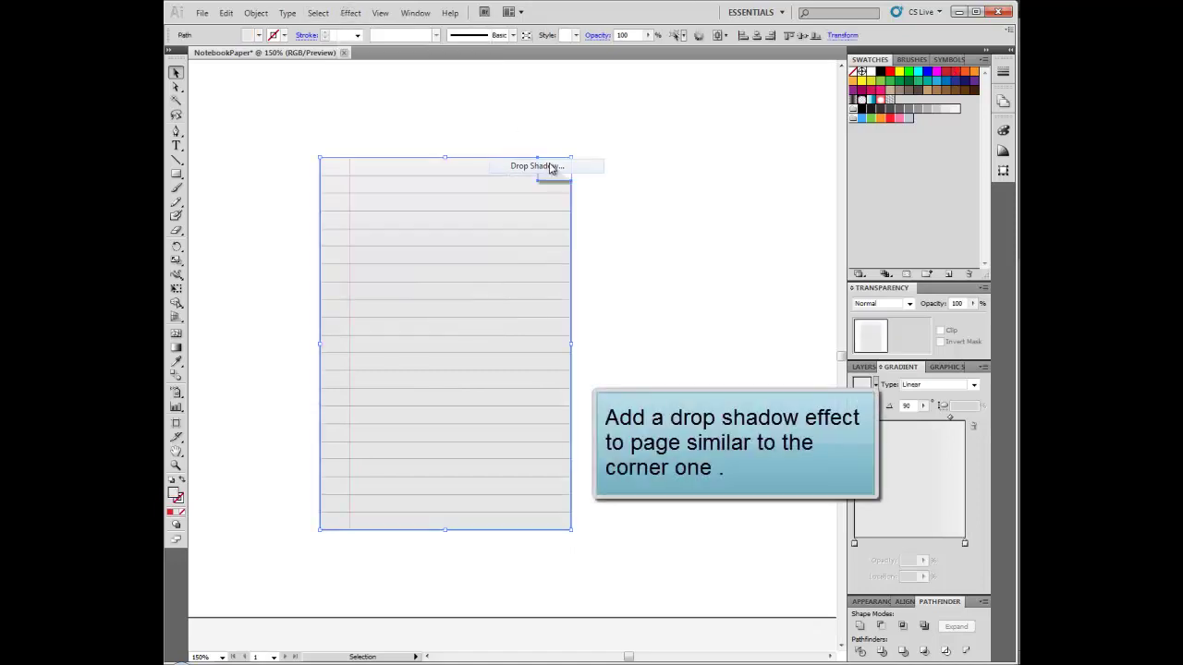
{"action": "left_click", "coordinate": [800, 243]}
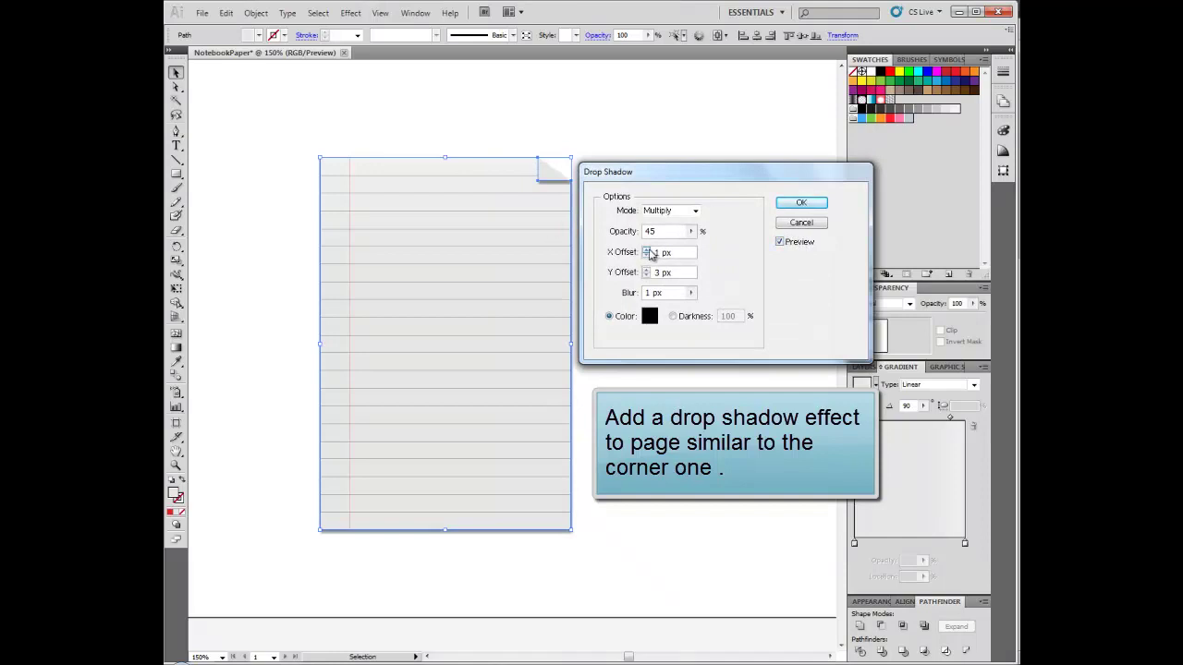
- Apply the page's drop shadow with a negative X offset, 45% opacity, 3 px Y offset and 1 px blur
{"action": "left_click", "coordinate": [647, 249]}
{"action": "left_click", "coordinate": [647, 250]}
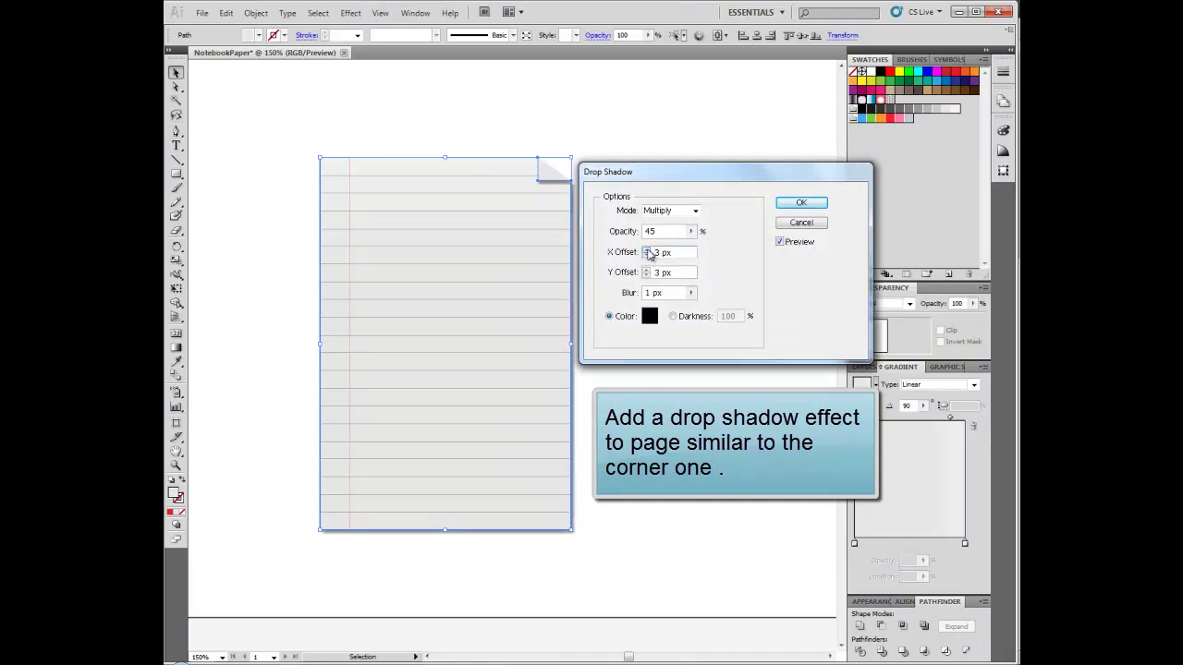
{"action": "left_click", "coordinate": [647, 256]}
{"action": "left_click", "coordinate": [647, 256]}
{"action": "left_click", "coordinate": [647, 256]}
{"action": "left_click", "coordinate": [647, 256]}
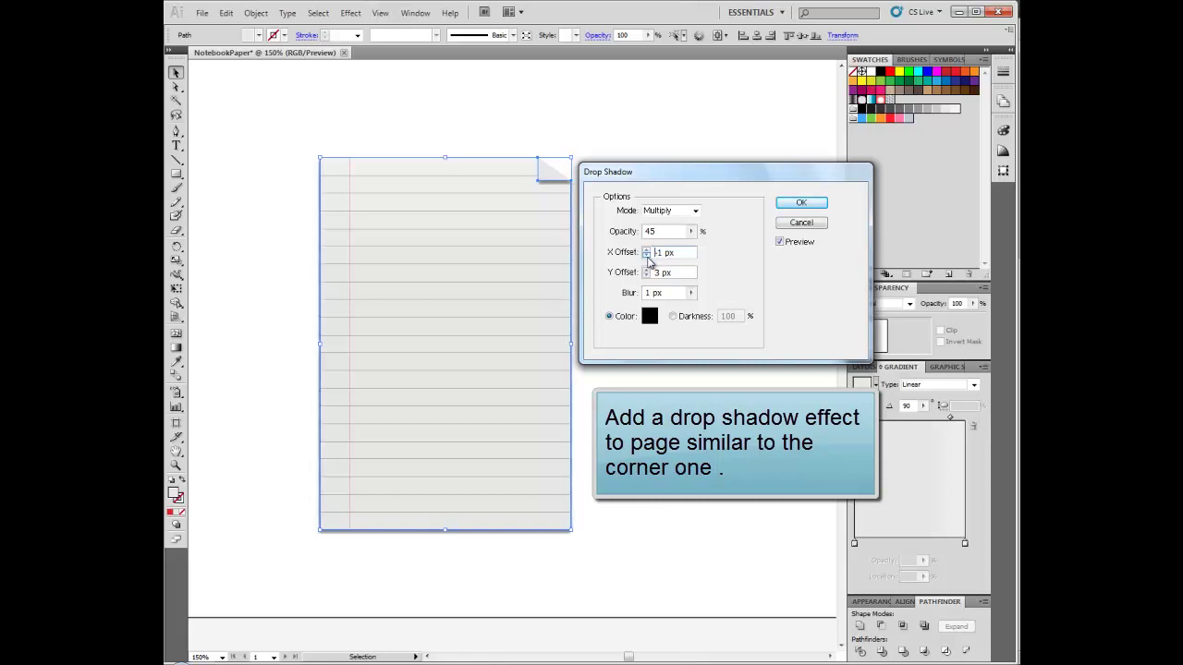
{"action": "left_click", "coordinate": [647, 256]}
{"action": "left_click", "coordinate": [647, 256]}
{"action": "left_click", "coordinate": [781, 205]}
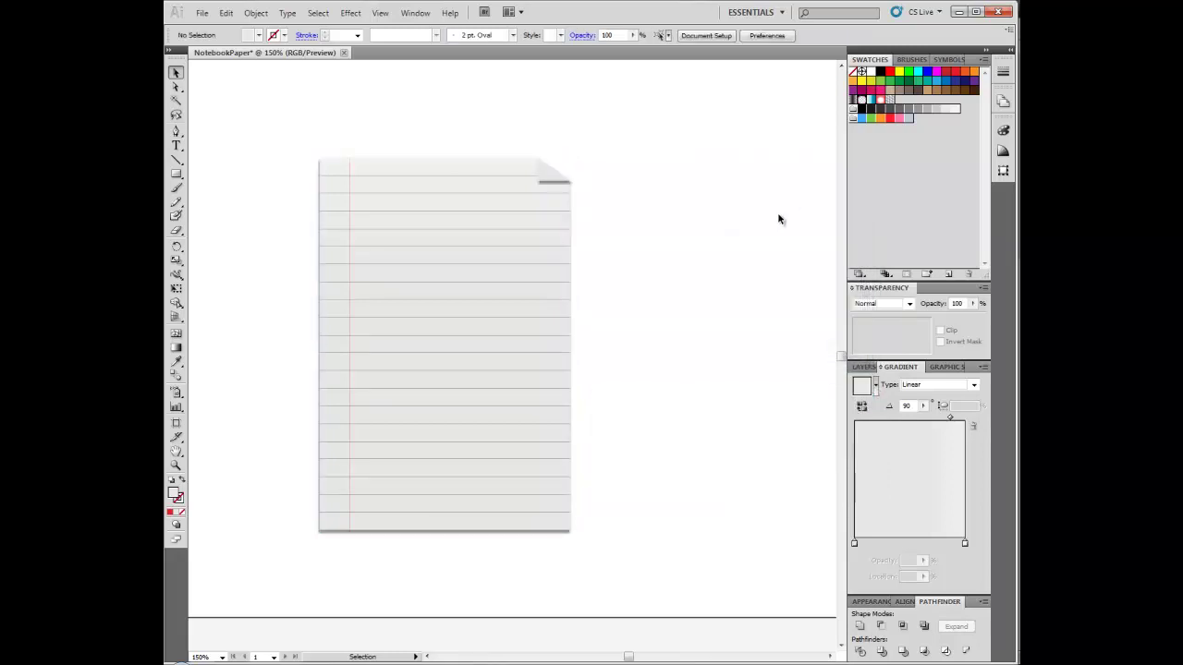